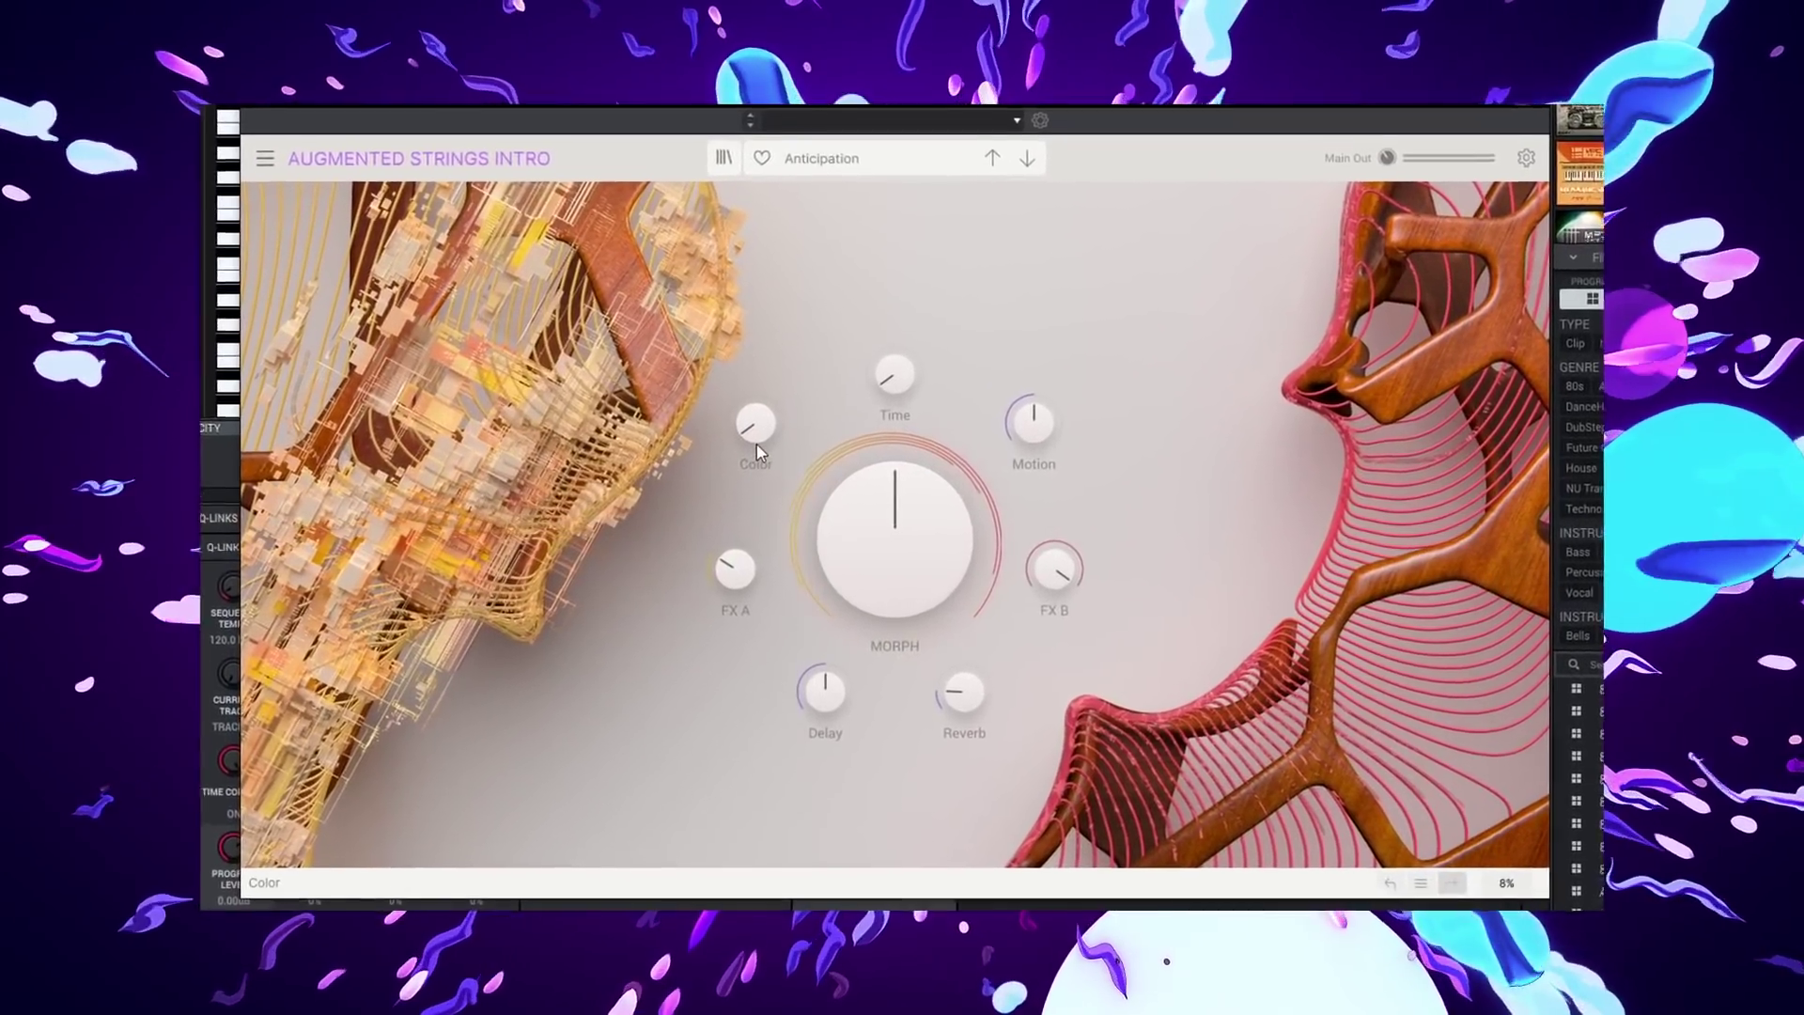
# Step: On the Anticipation preset, raise Color slightly, increase Time and Motion, and lower FX B to 0.312
pyautogui.moveTo(757, 447)
pyautogui.moveTo(748, 427)
pyautogui.mouseDown()
pyautogui.moveTo(748, 376)
pyautogui.moveTo(748, 442)
pyautogui.mouseUp()
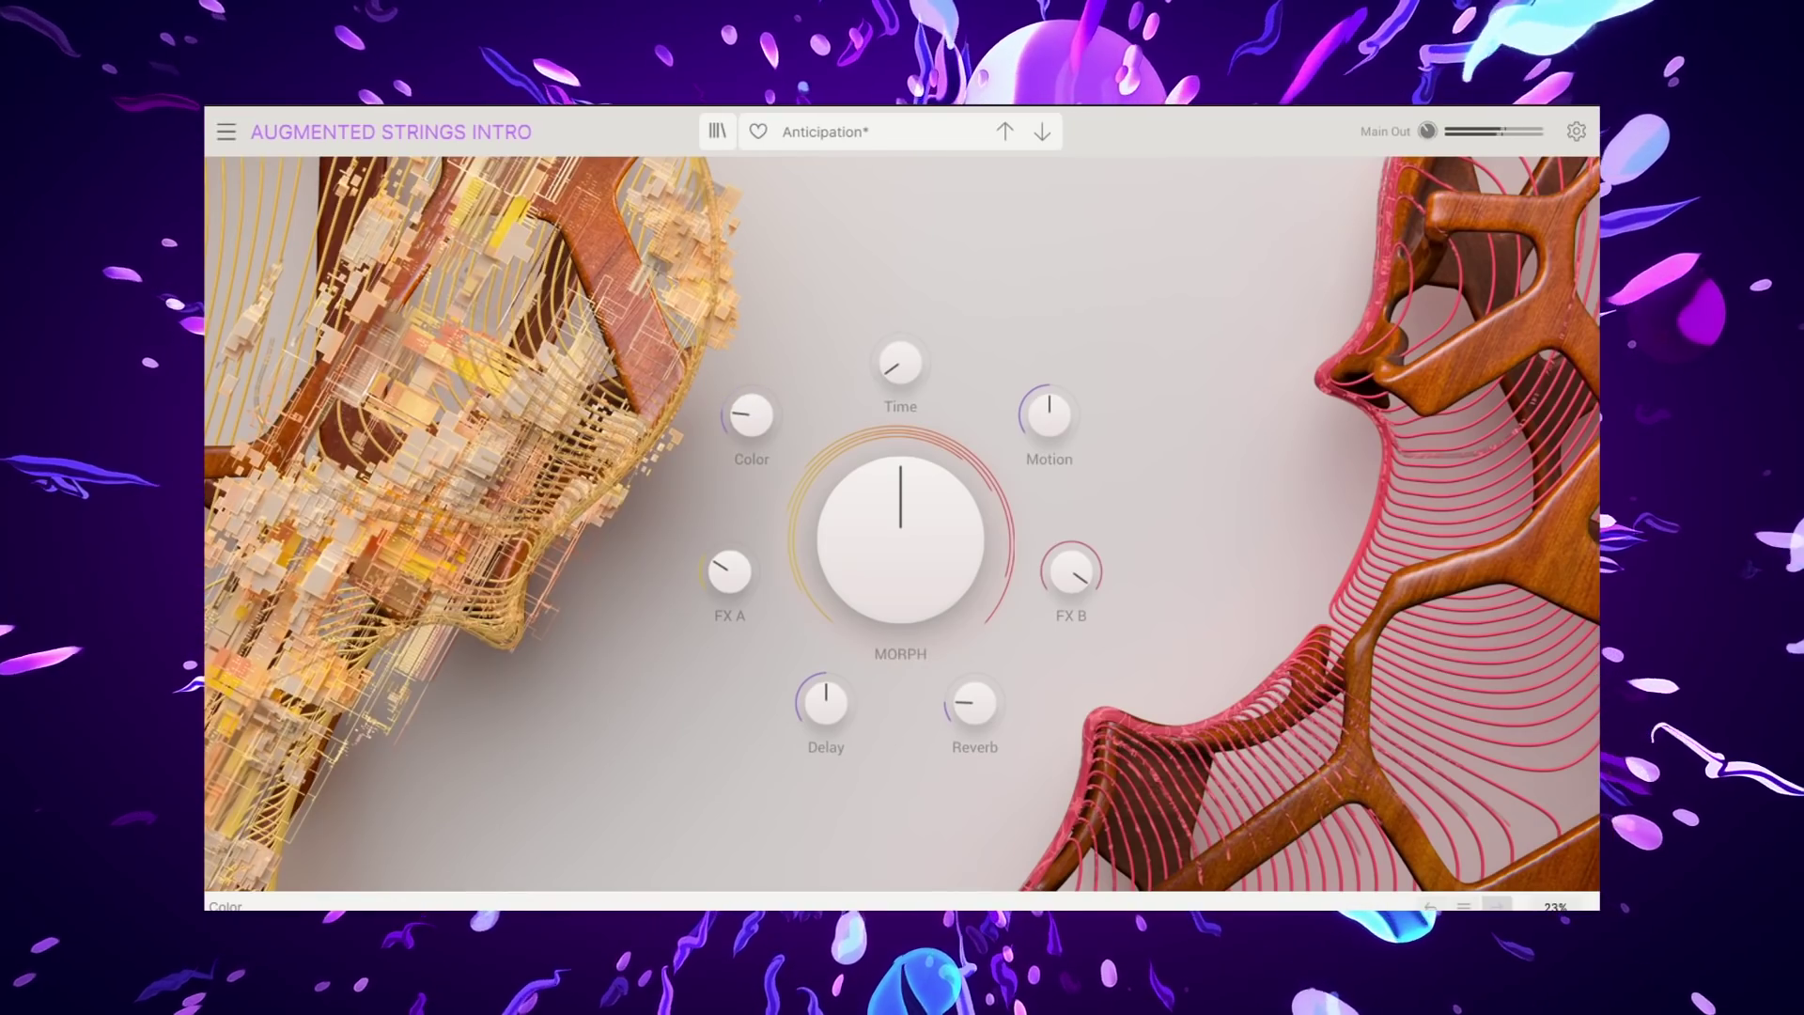
pyautogui.moveTo(900, 371); pyautogui.dragTo(900, 318)
pyautogui.moveTo(1057, 426); pyautogui.dragTo(1057, 371)
pyautogui.moveTo(1071, 572); pyautogui.dragTo(1071, 634)
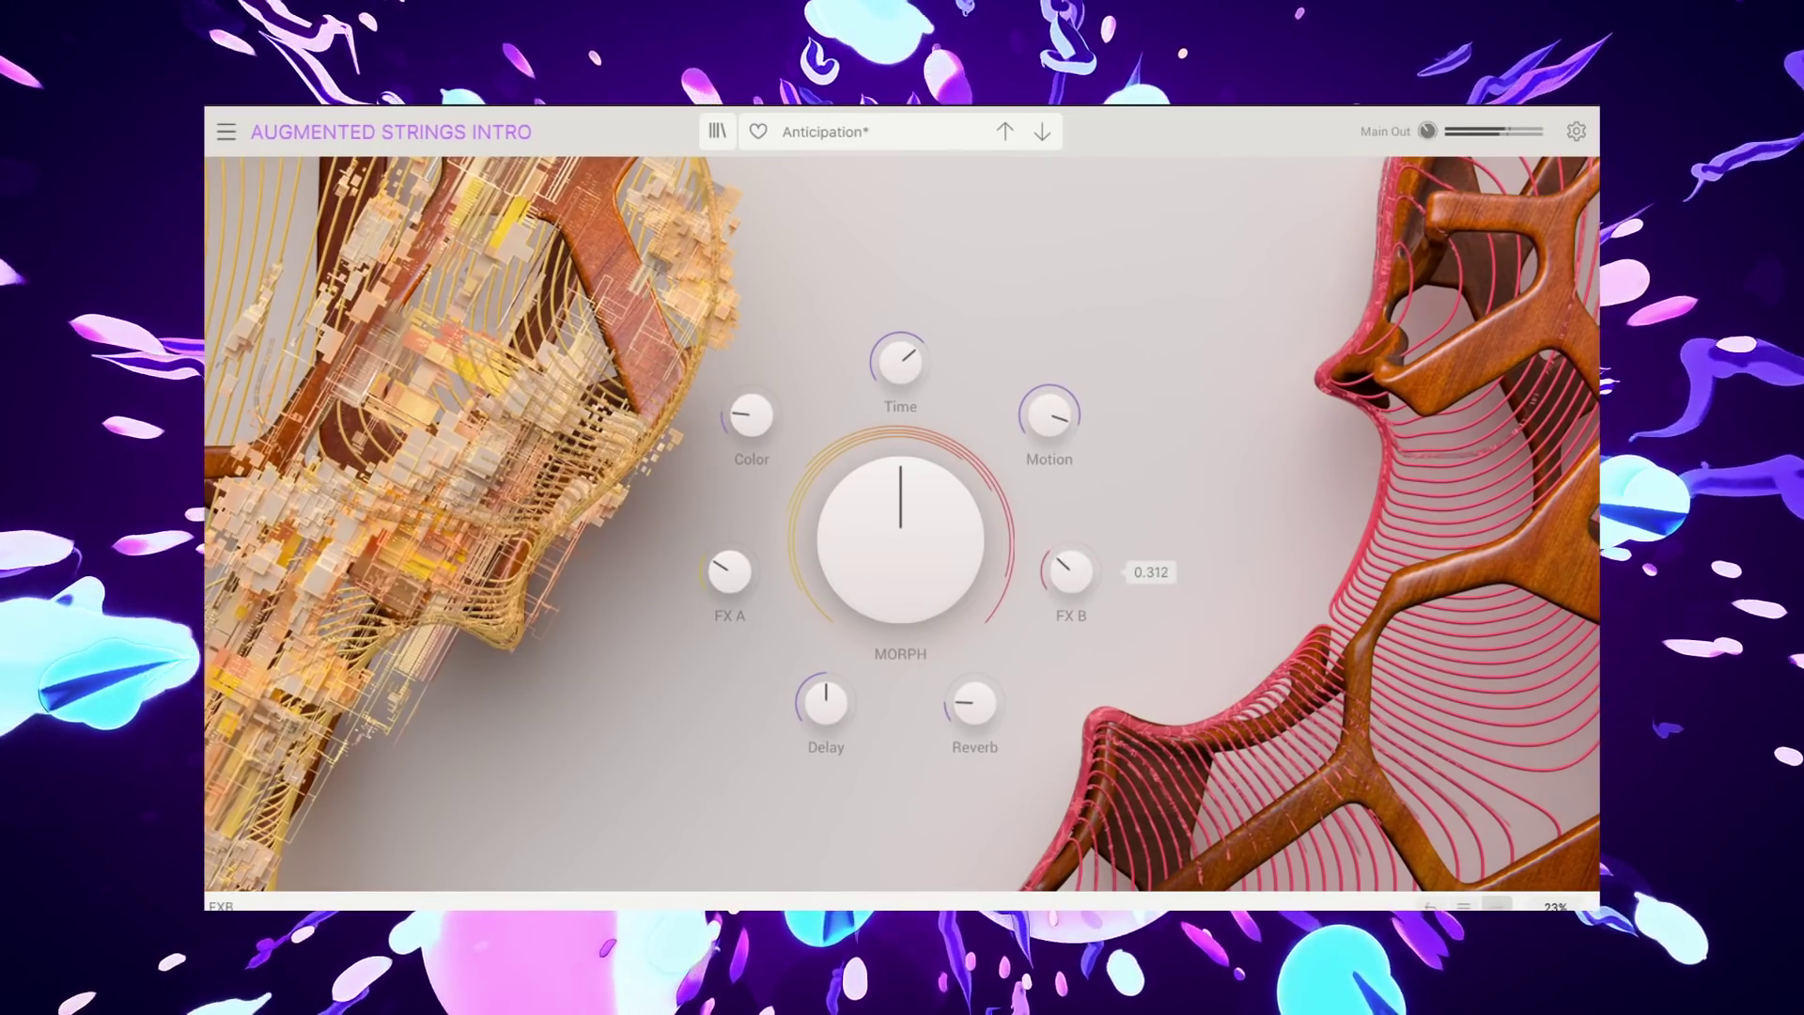
# Step: Raise FX A slightly, reduce Delay, raise Reverb to just above half, and turn Morph down to about 0.2
pyautogui.moveTo(742, 576)
pyautogui.mouseDown()
pyautogui.moveTo(742, 483)
pyautogui.moveTo(742, 596)
pyautogui.mouseUp()
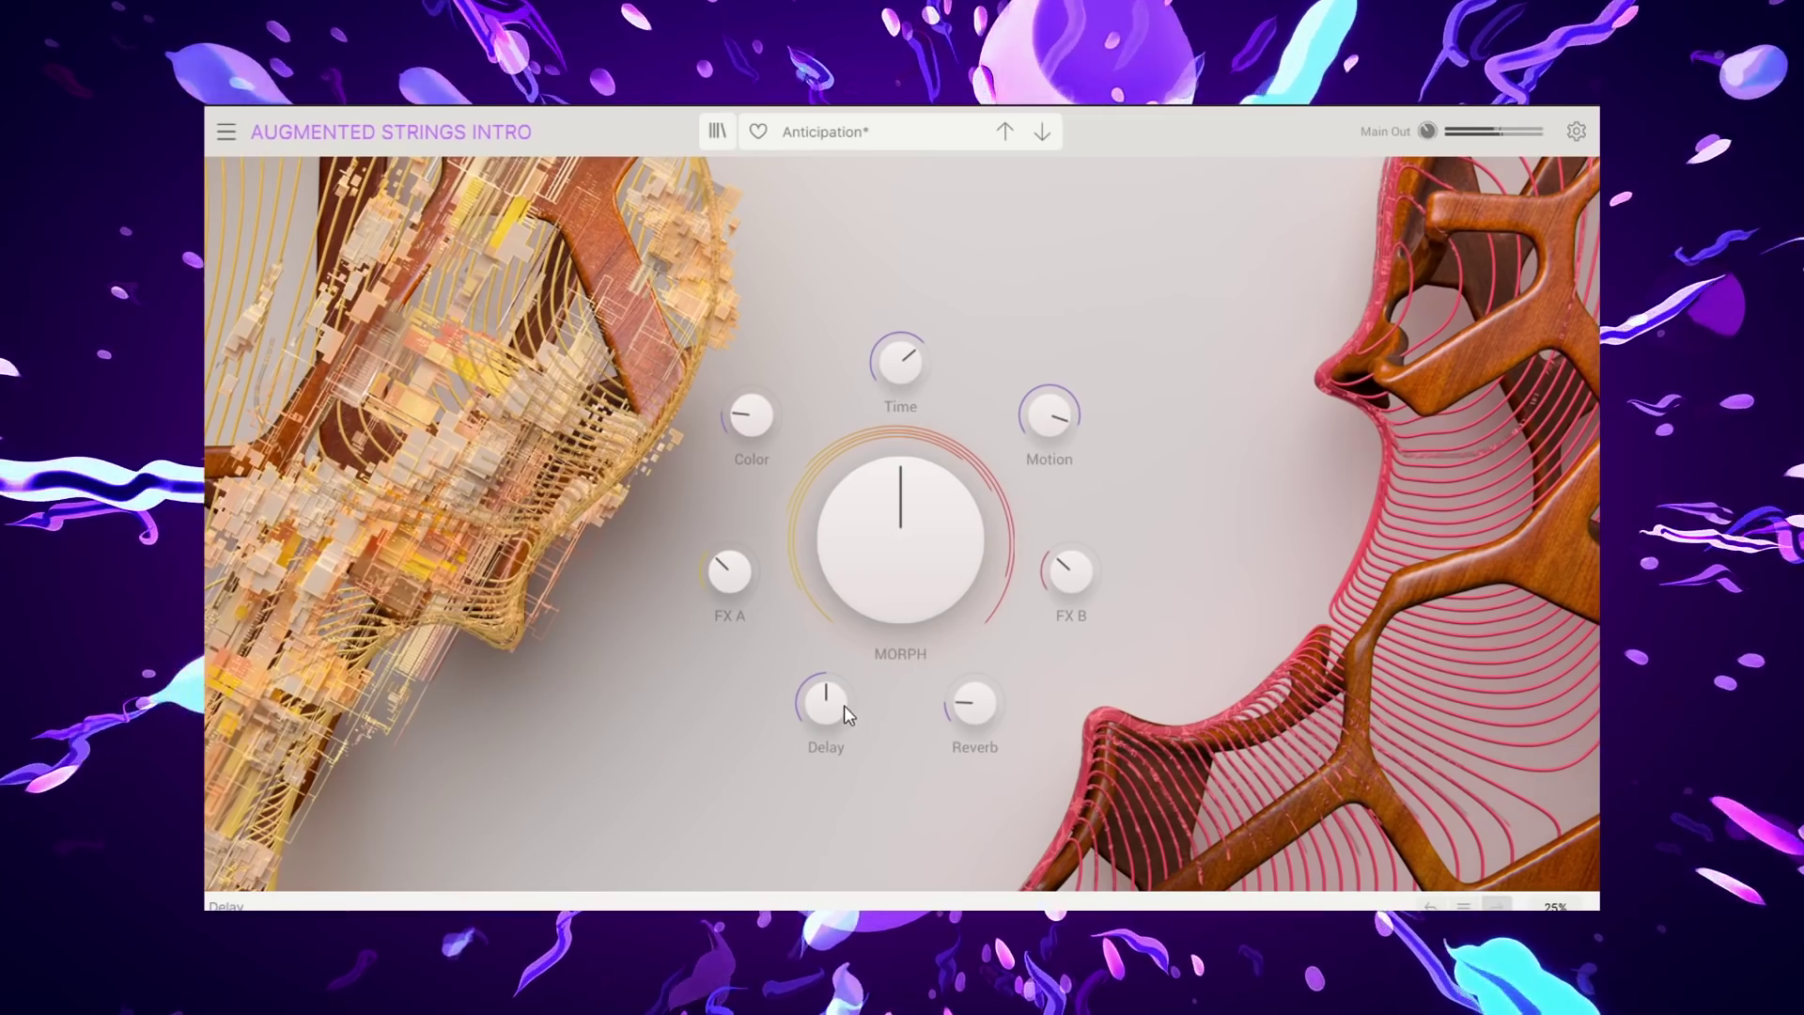
pyautogui.moveTo(826, 703)
pyautogui.mouseDown()
pyautogui.moveTo(826, 671)
pyautogui.moveTo(826, 718)
pyautogui.mouseUp()
pyautogui.moveTo(974, 703); pyautogui.dragTo(974, 654)
pyautogui.moveTo(900, 564)
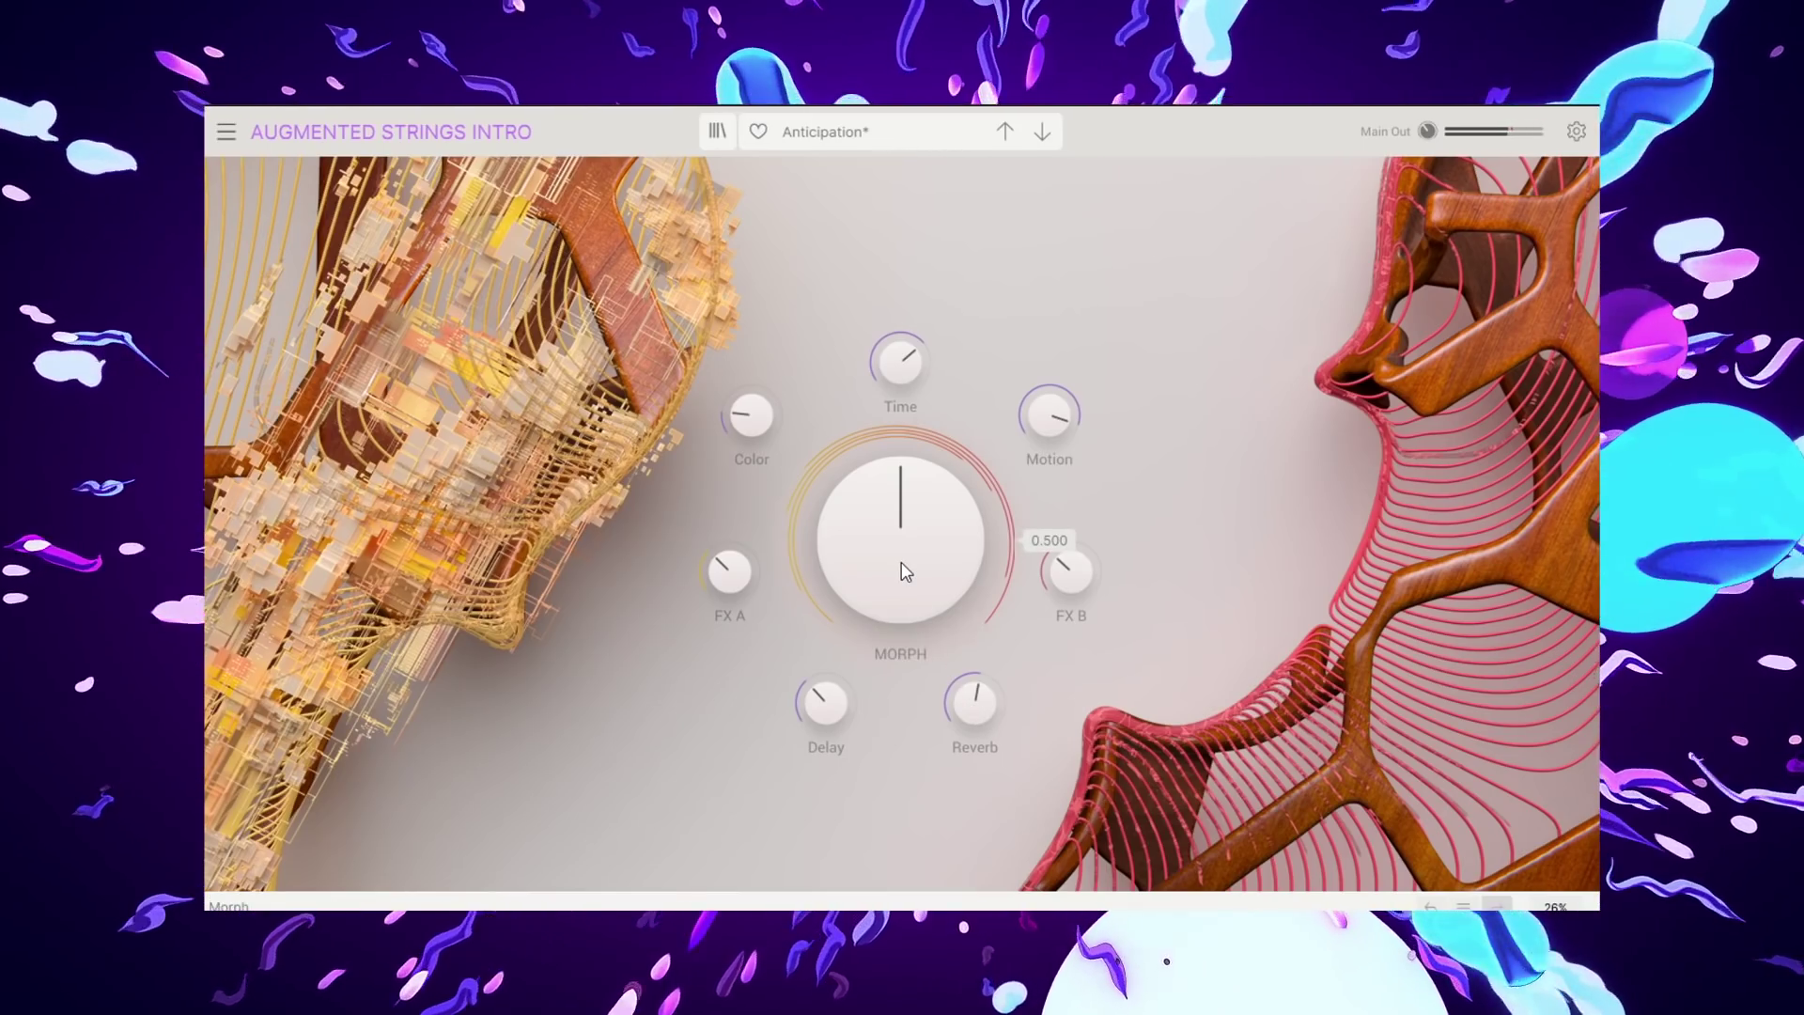
pyautogui.moveTo(900, 562); pyautogui.dragTo(900, 608)
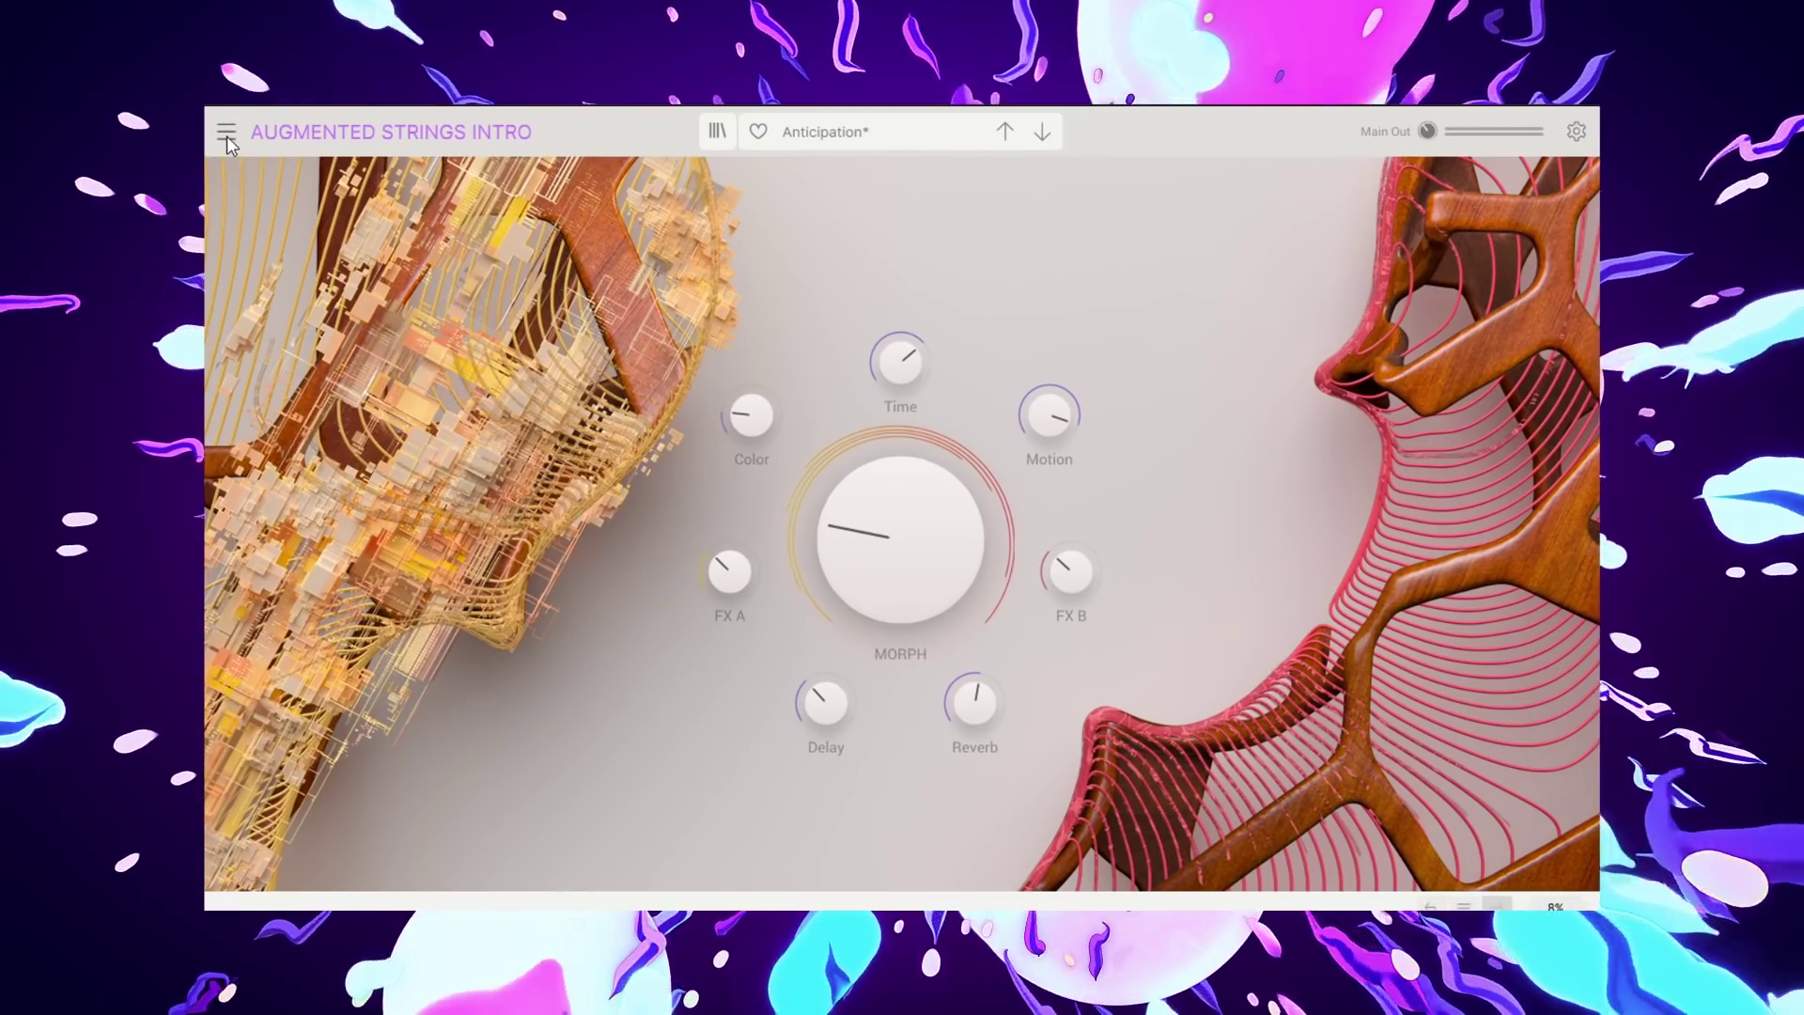
# Step: Look through the plugin's main options, including the window resize choices, and open the About information
pyautogui.click(227, 135)
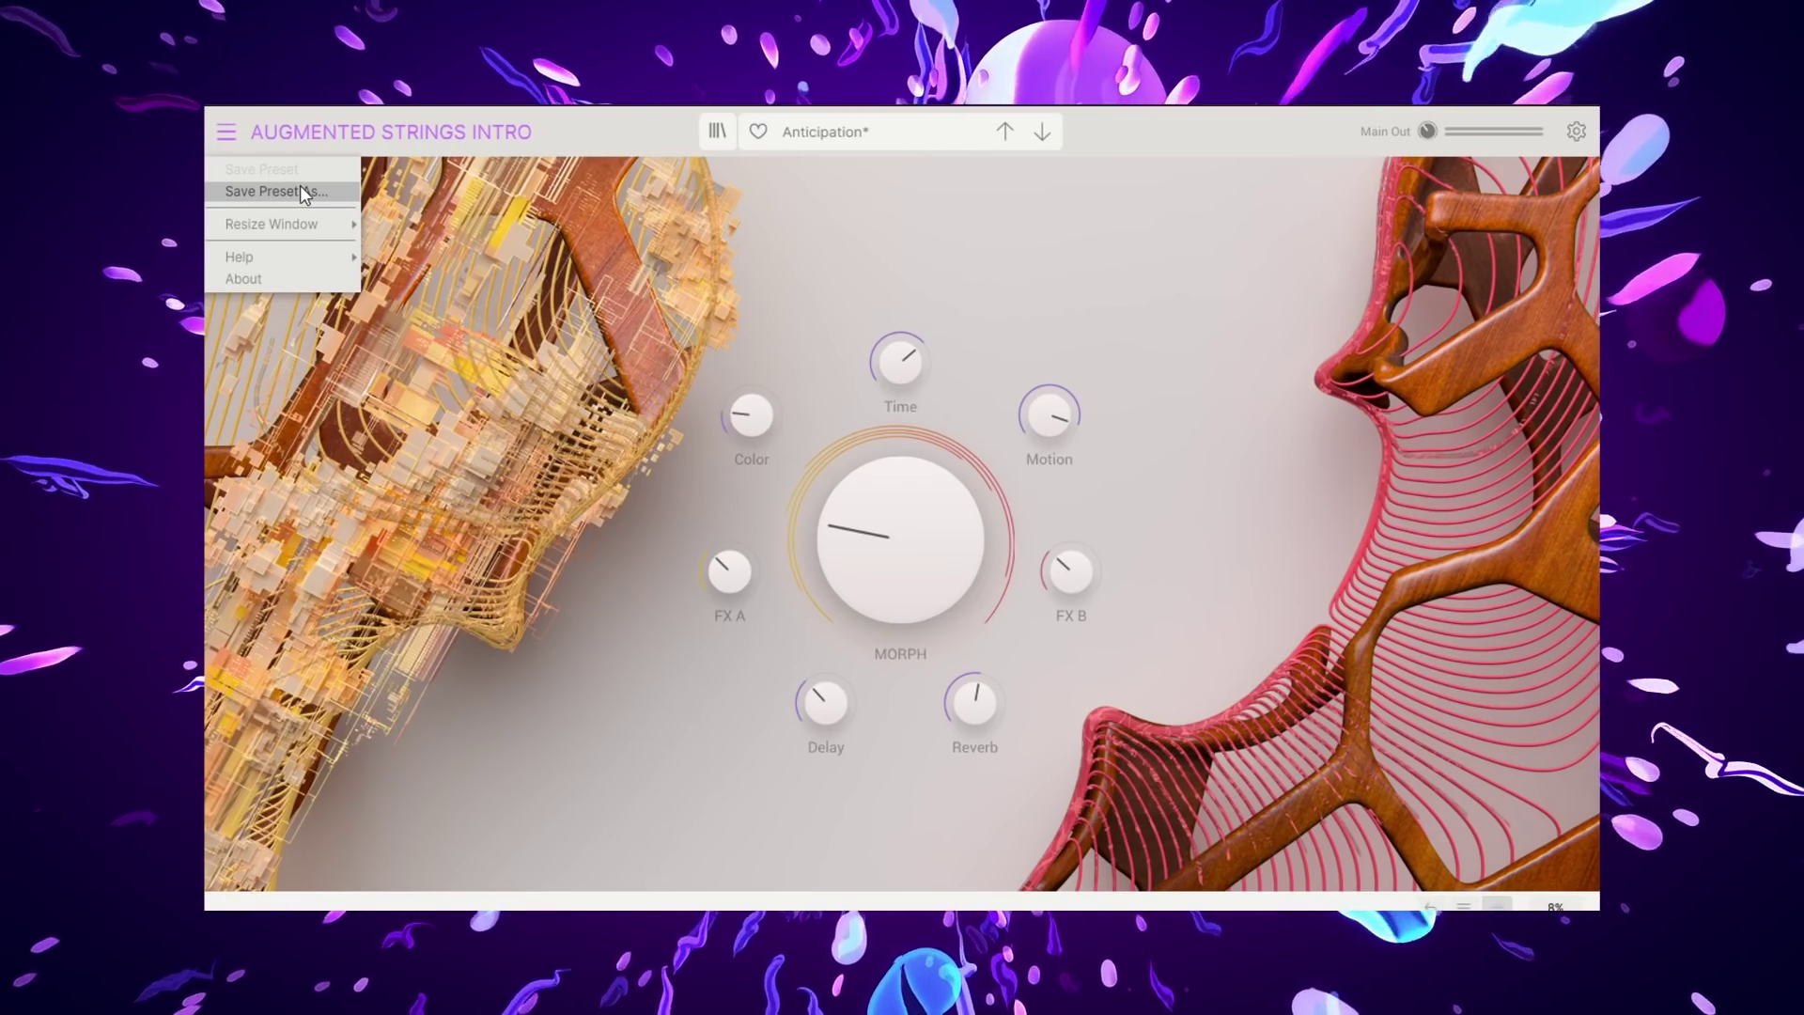
pyautogui.moveTo(299, 224)
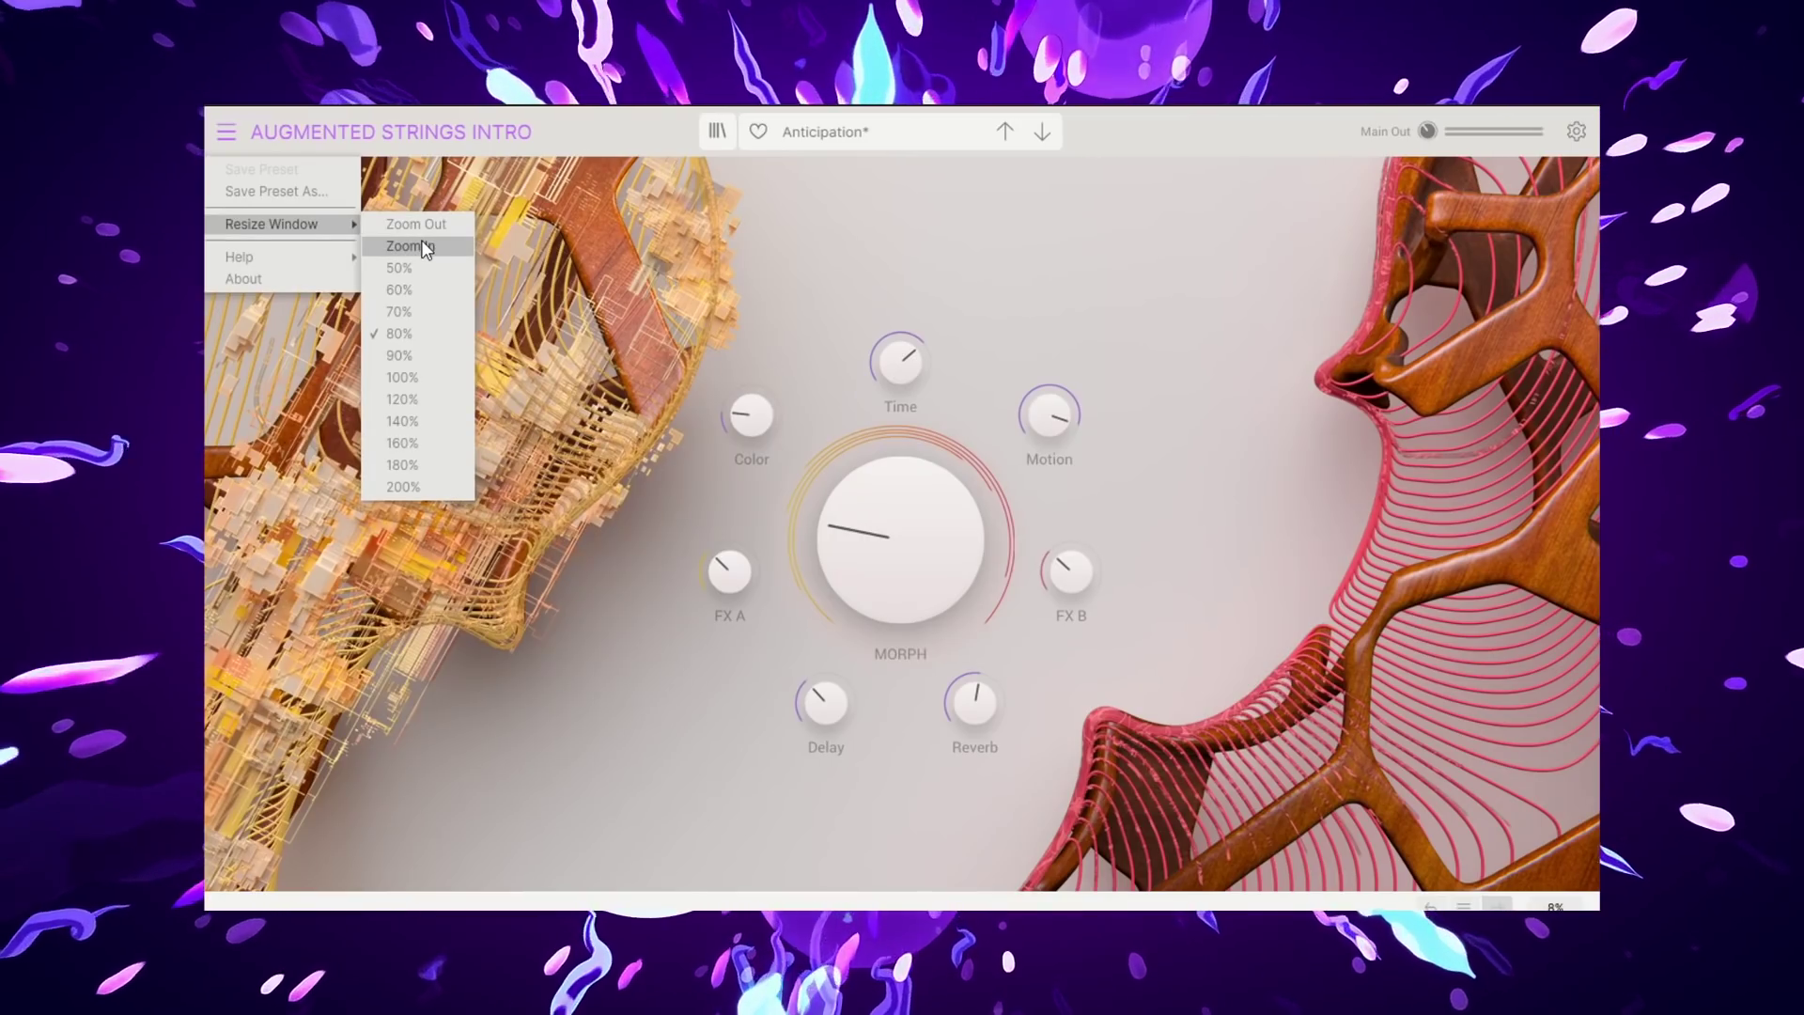
pyautogui.moveTo(318, 259)
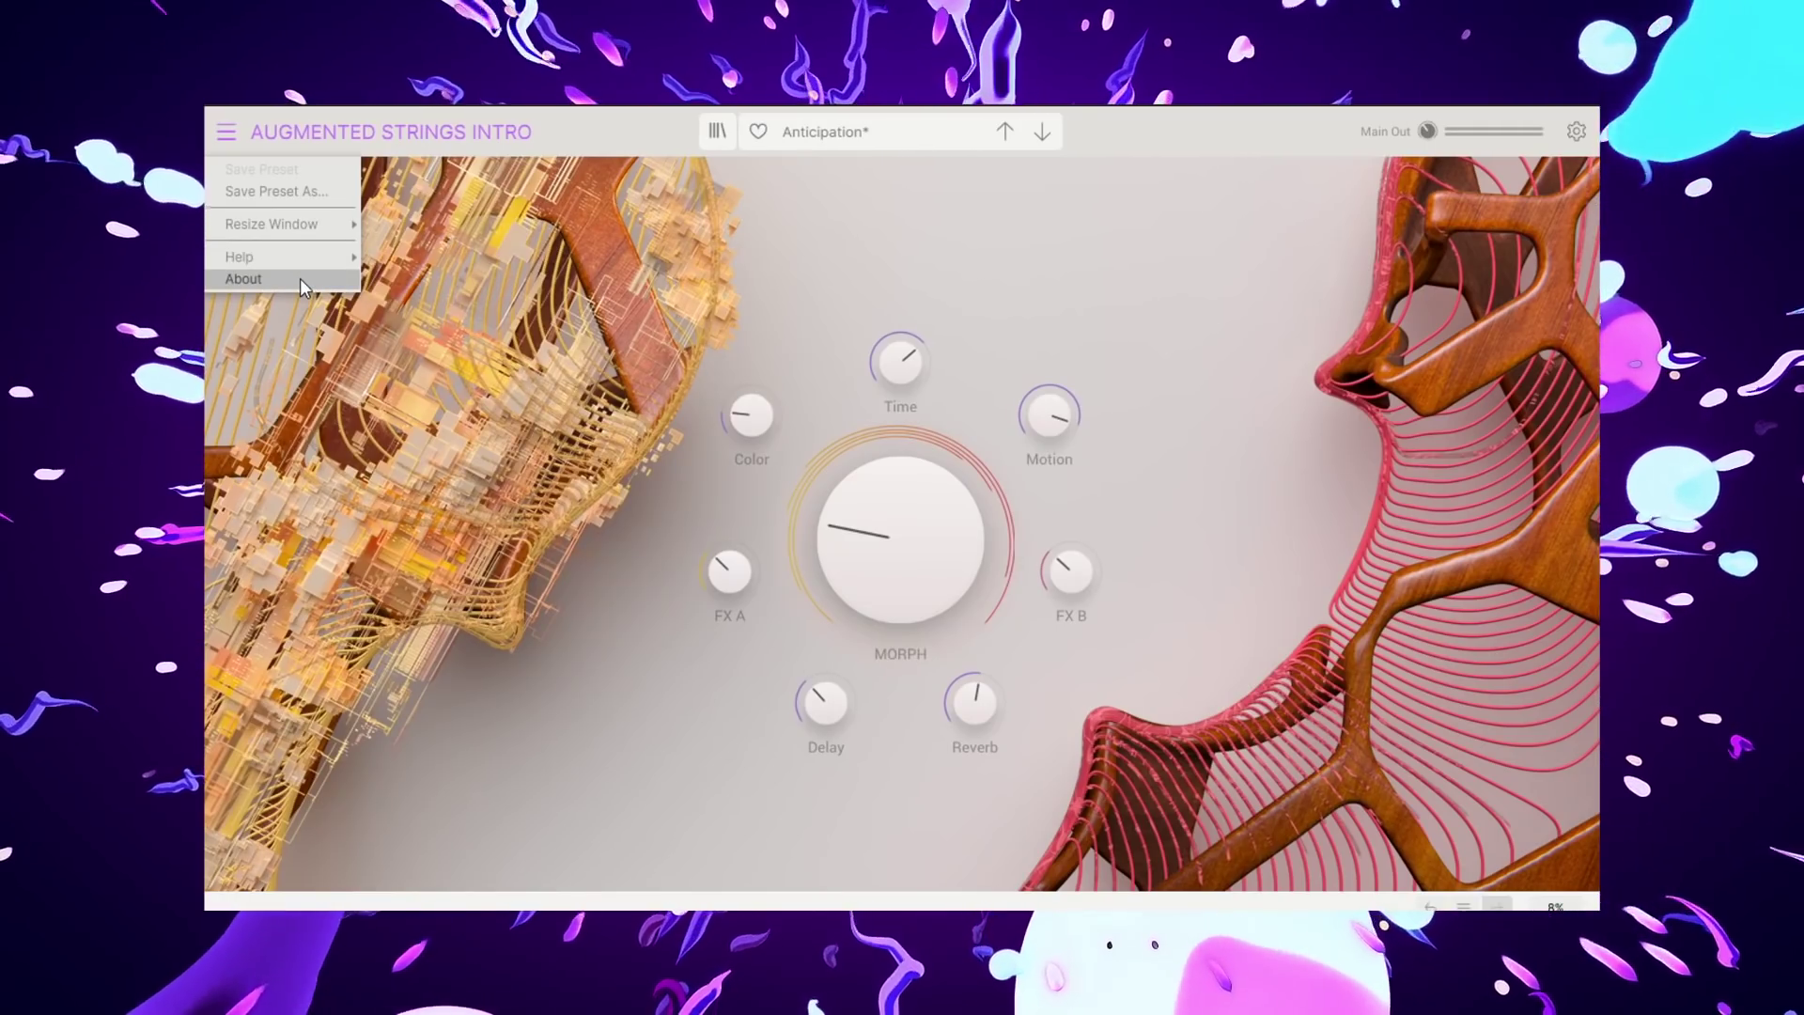
pyautogui.click(243, 279)
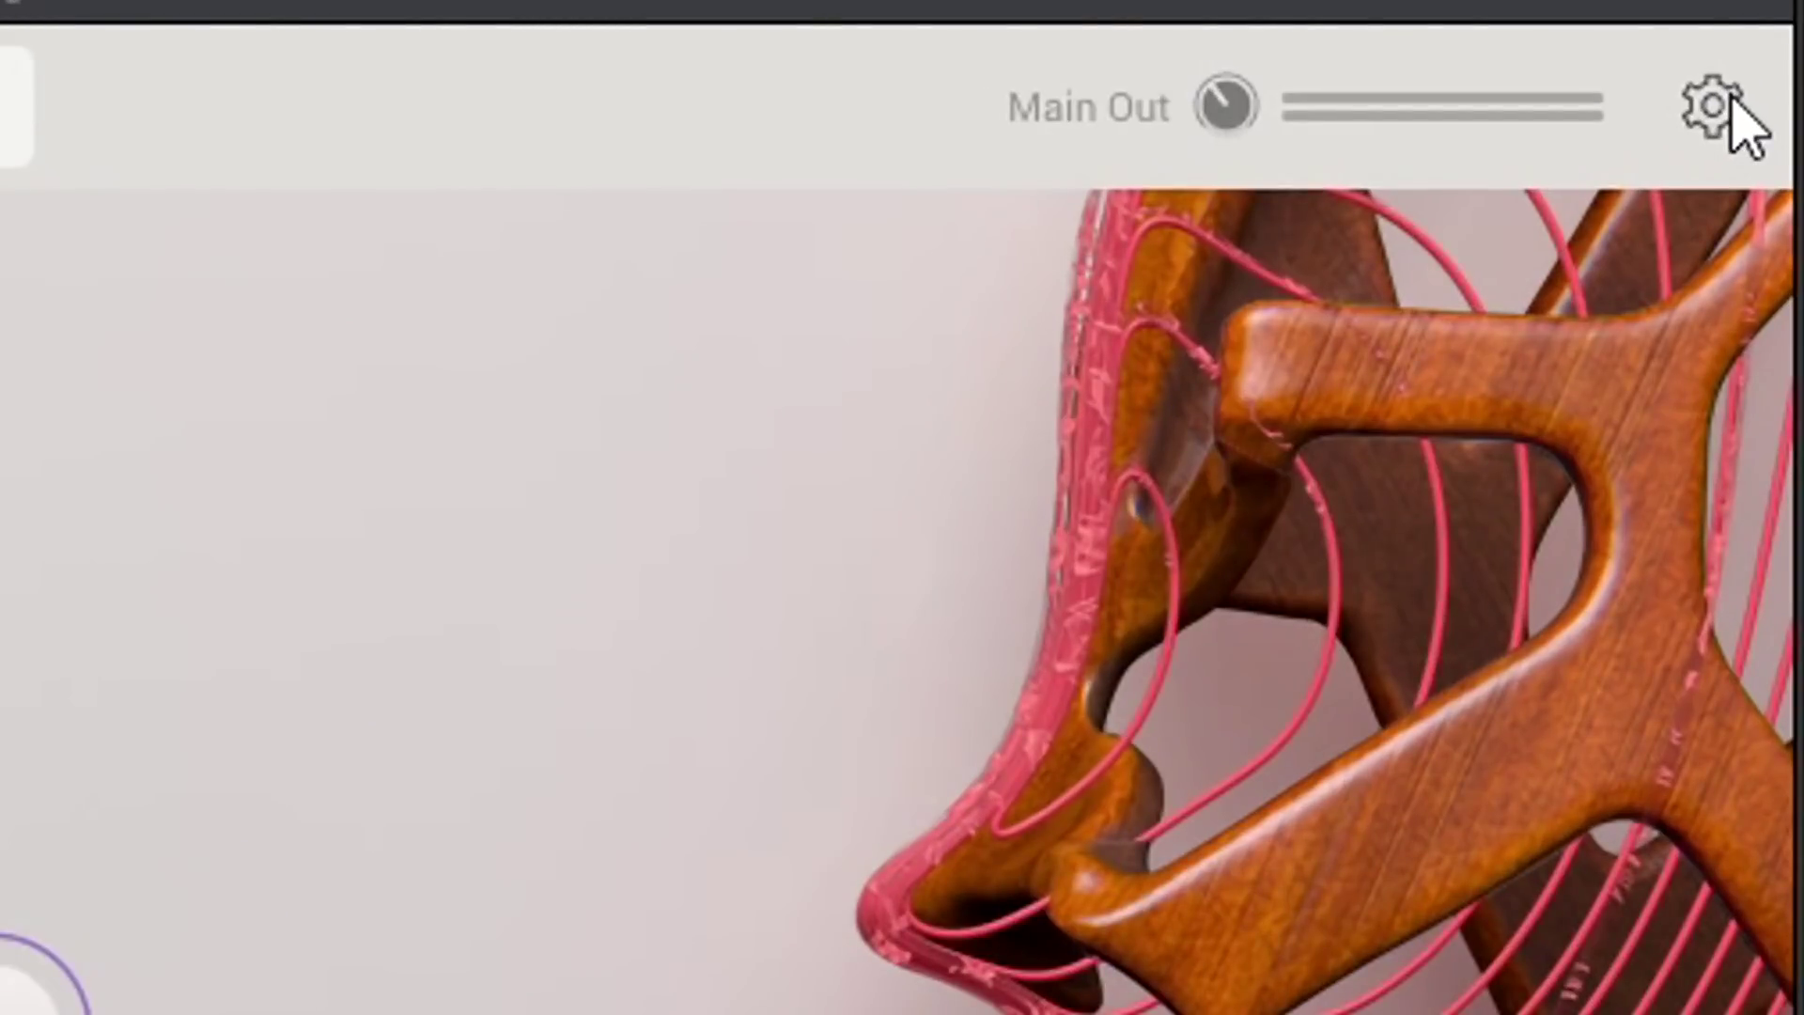
# Step: Open the plugin settings, try Enable Animations switched on, and return it to OFF
pyautogui.click(1729, 94)
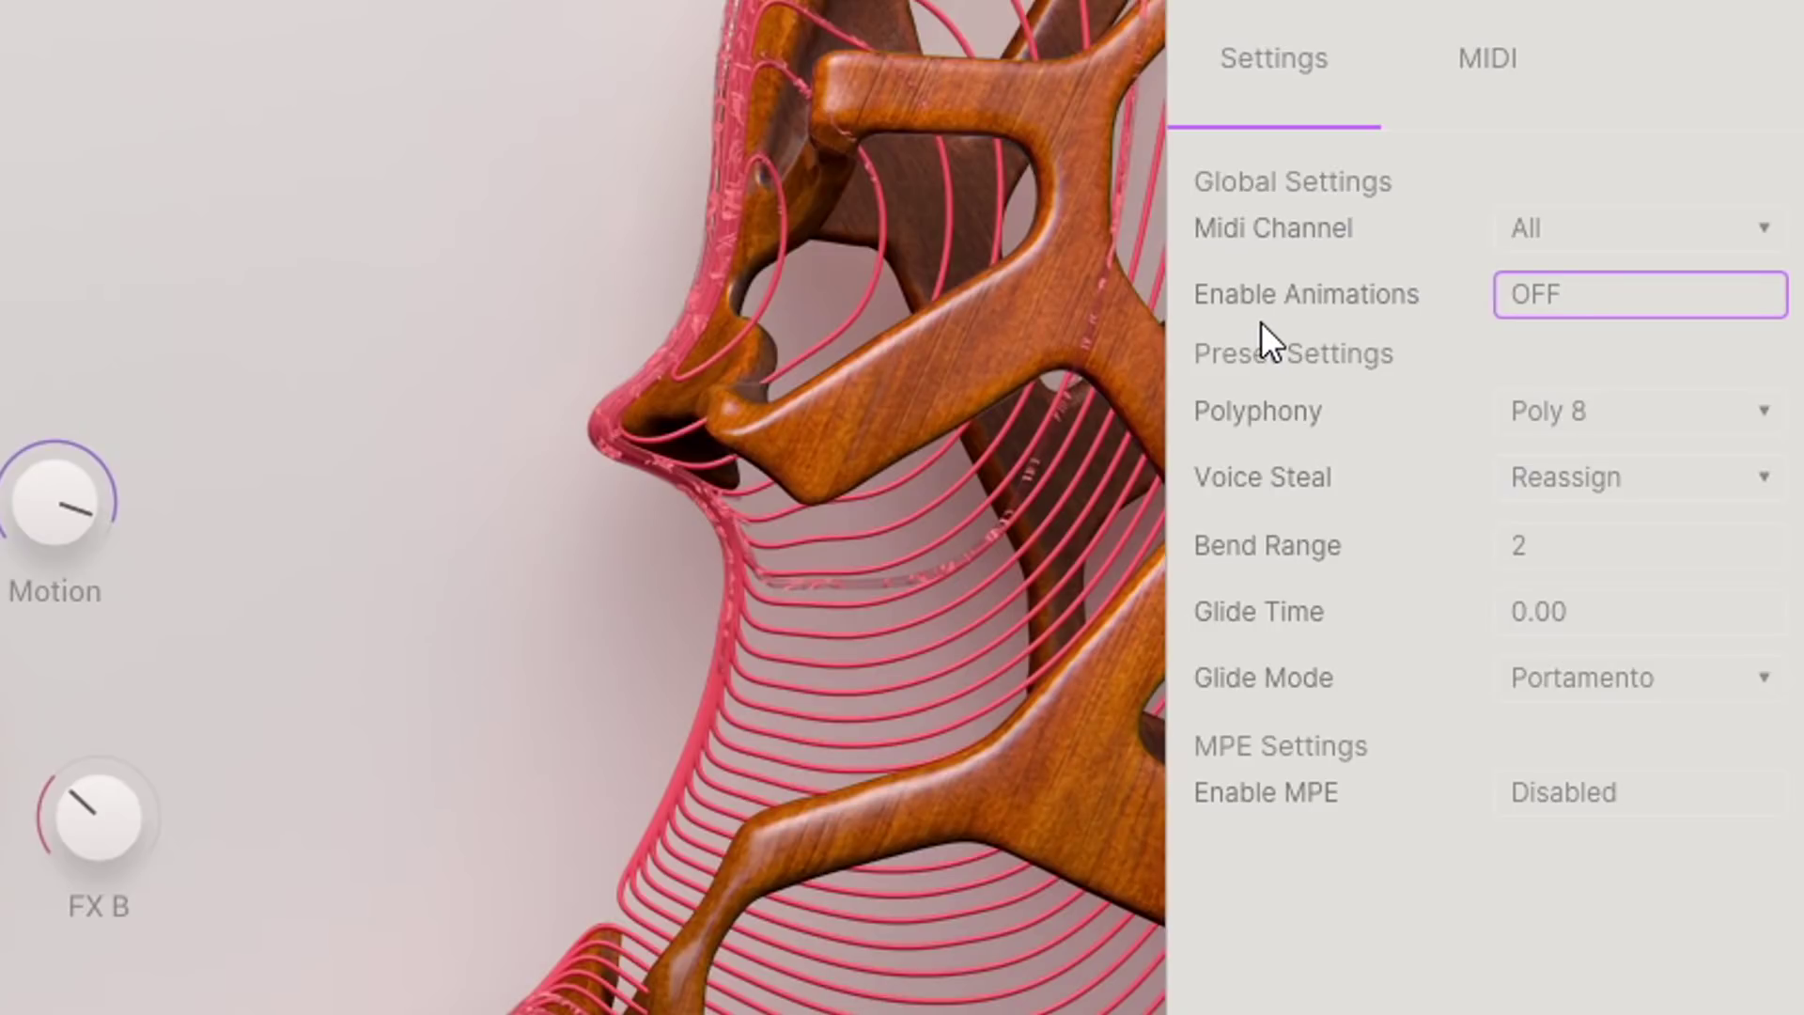
pyautogui.click(1555, 310)
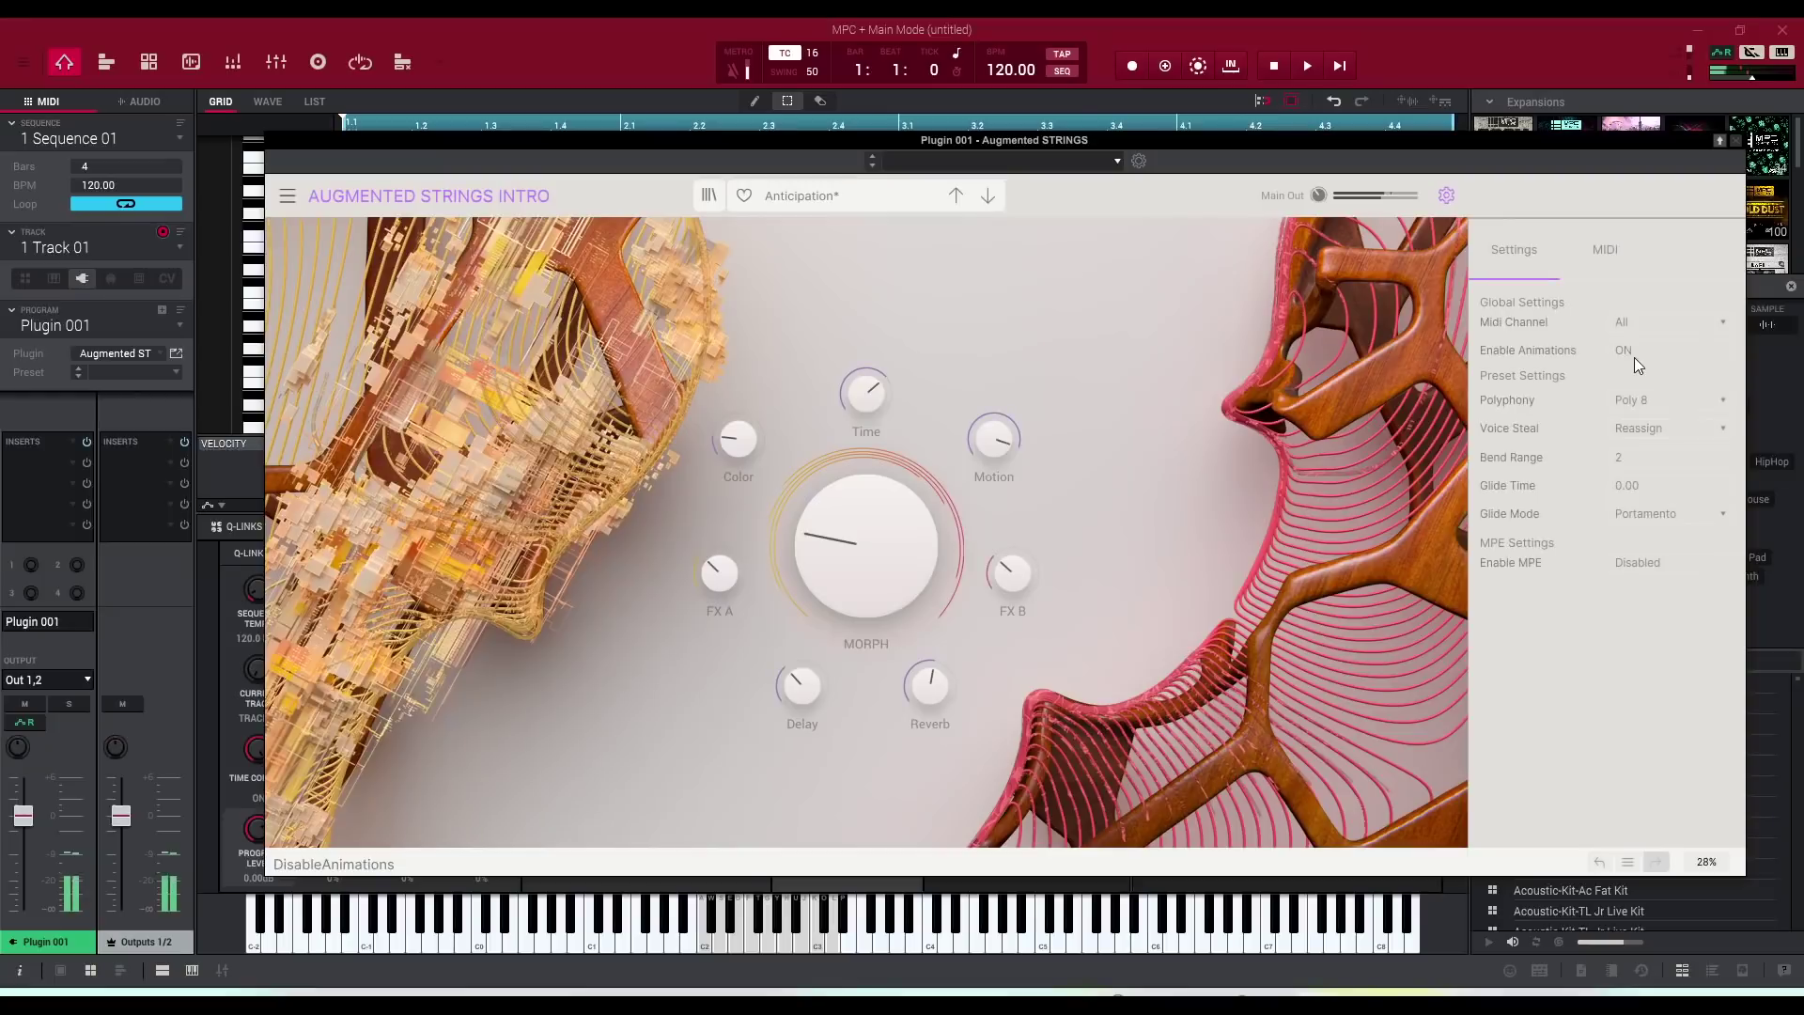
pyautogui.click(1632, 357)
pyautogui.click(1276, 54)
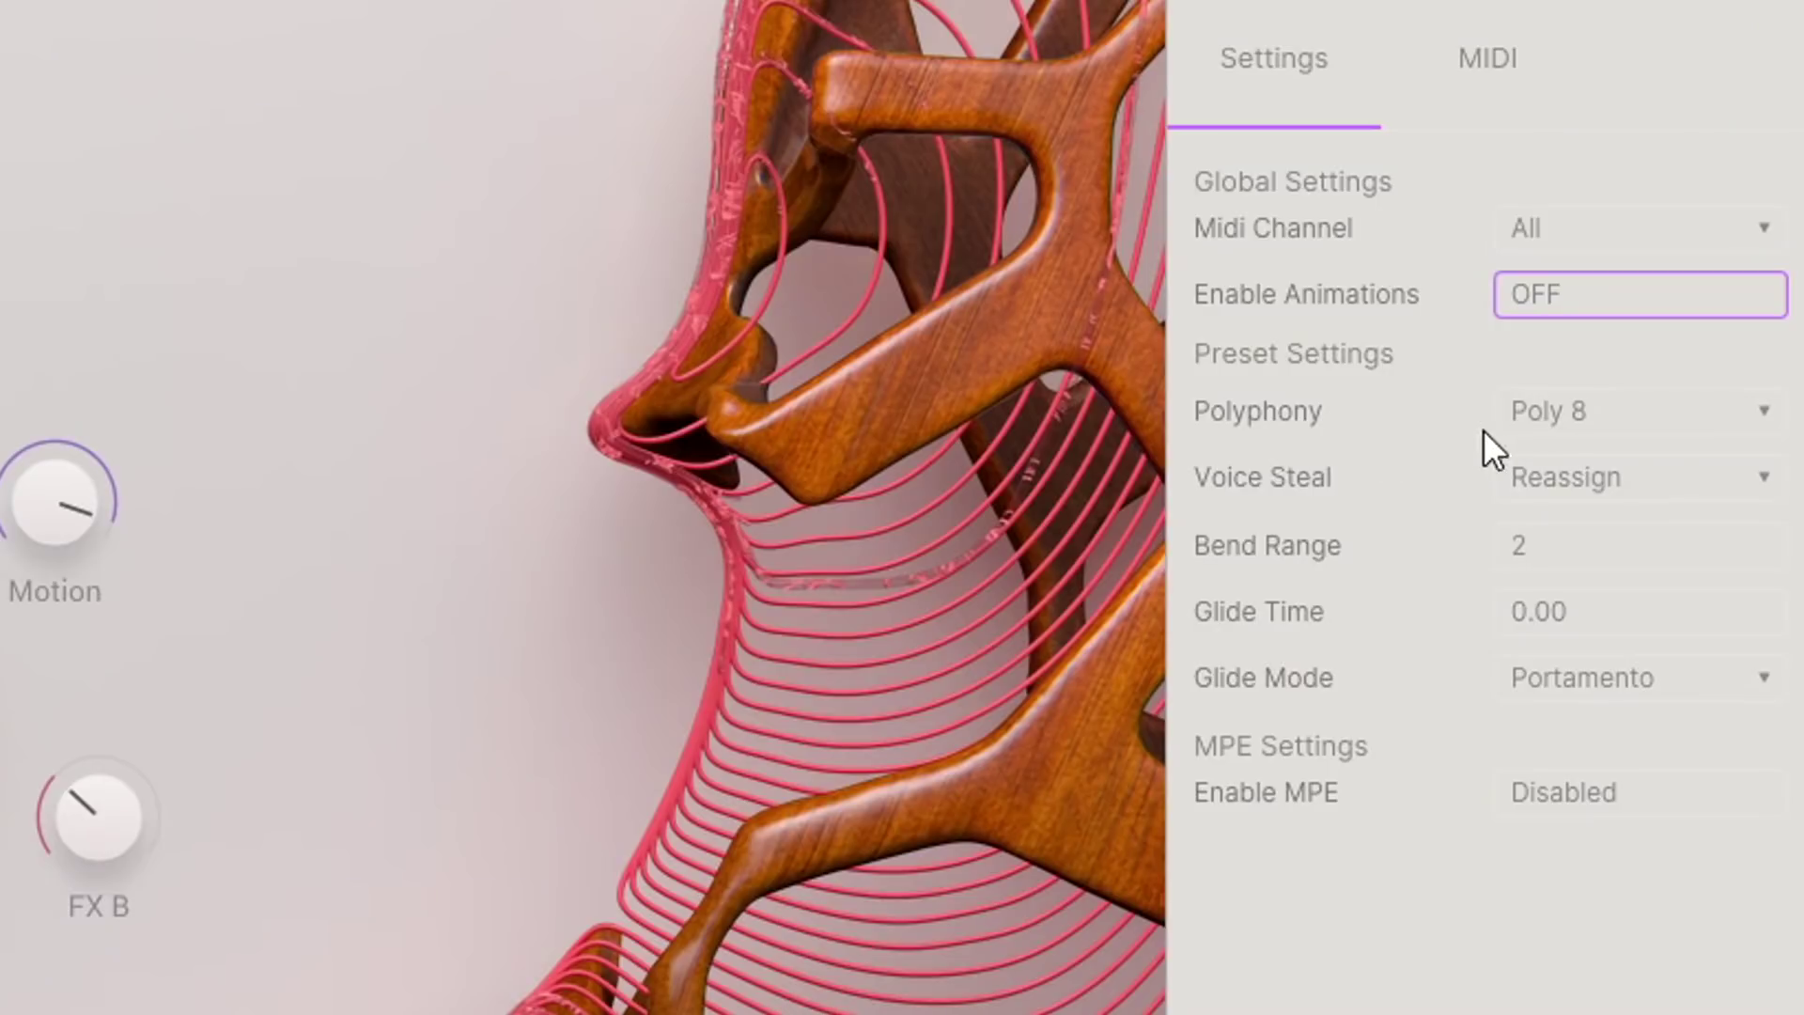
# Step: Review the Polyphony, Voice Steal and Glide Mode choices without changing them, and display the MIDI controller mappings
pyautogui.click(1631, 423)
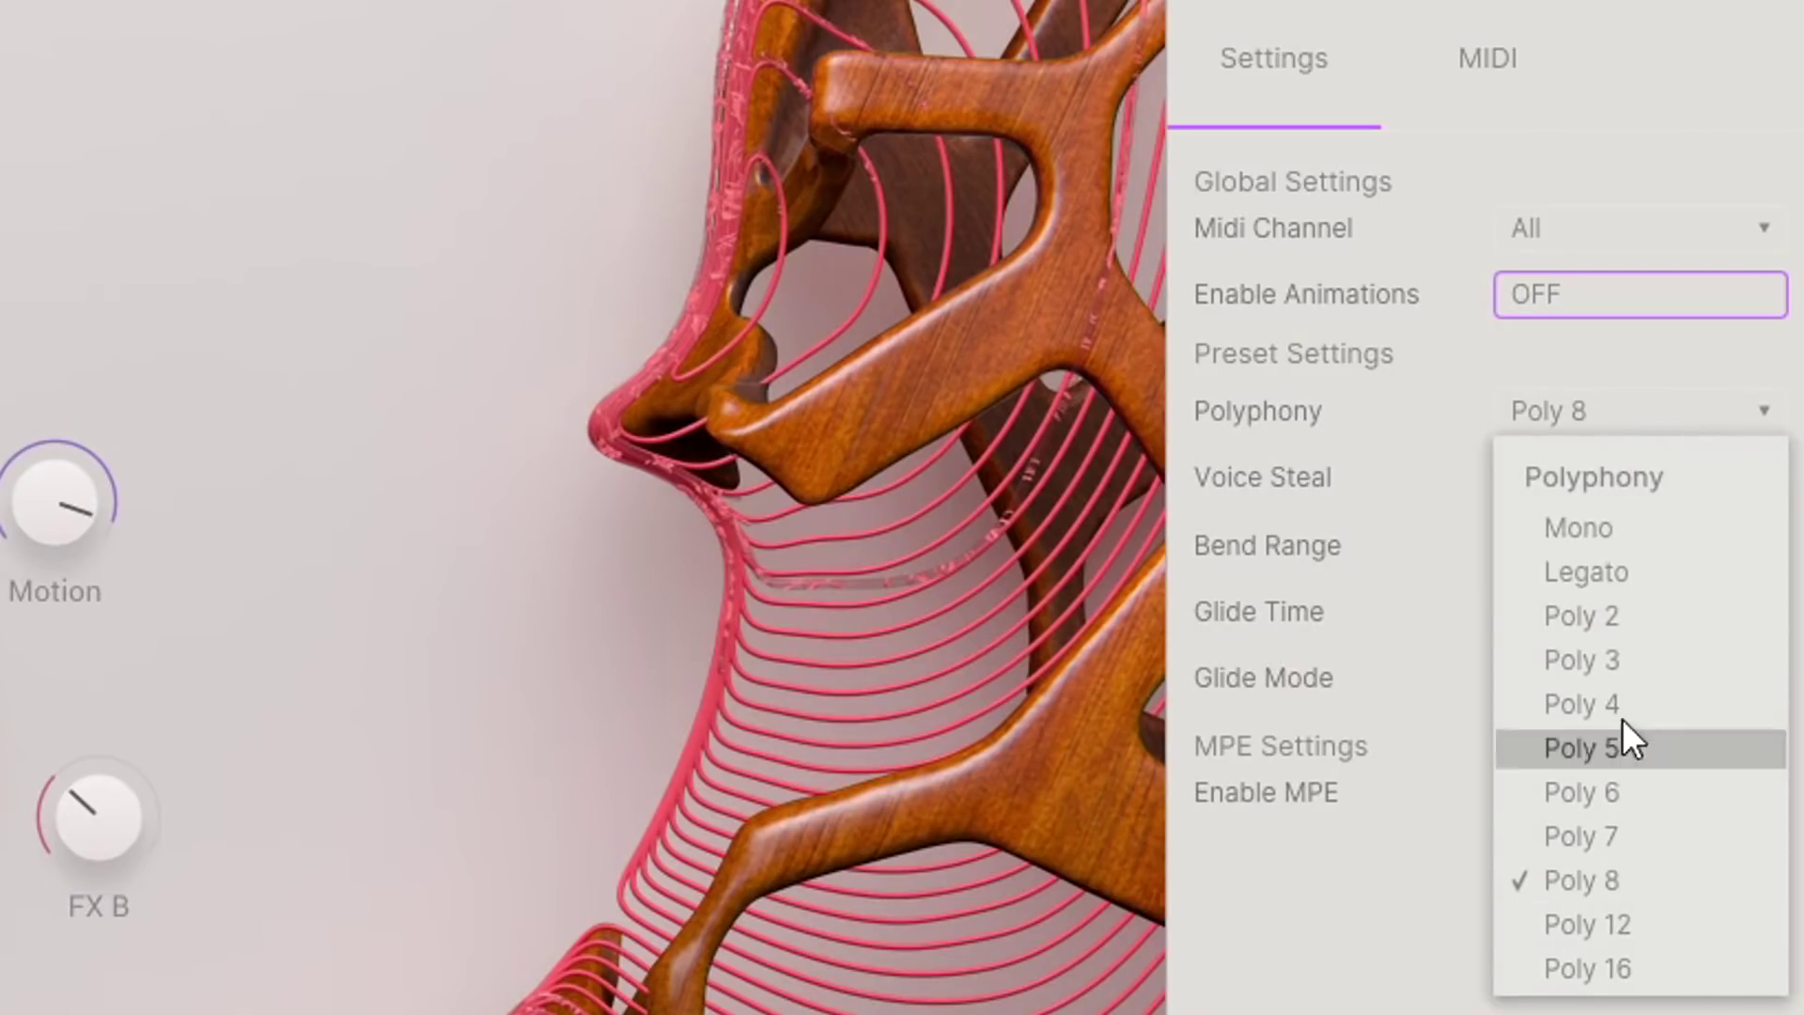
pyautogui.click(1423, 414)
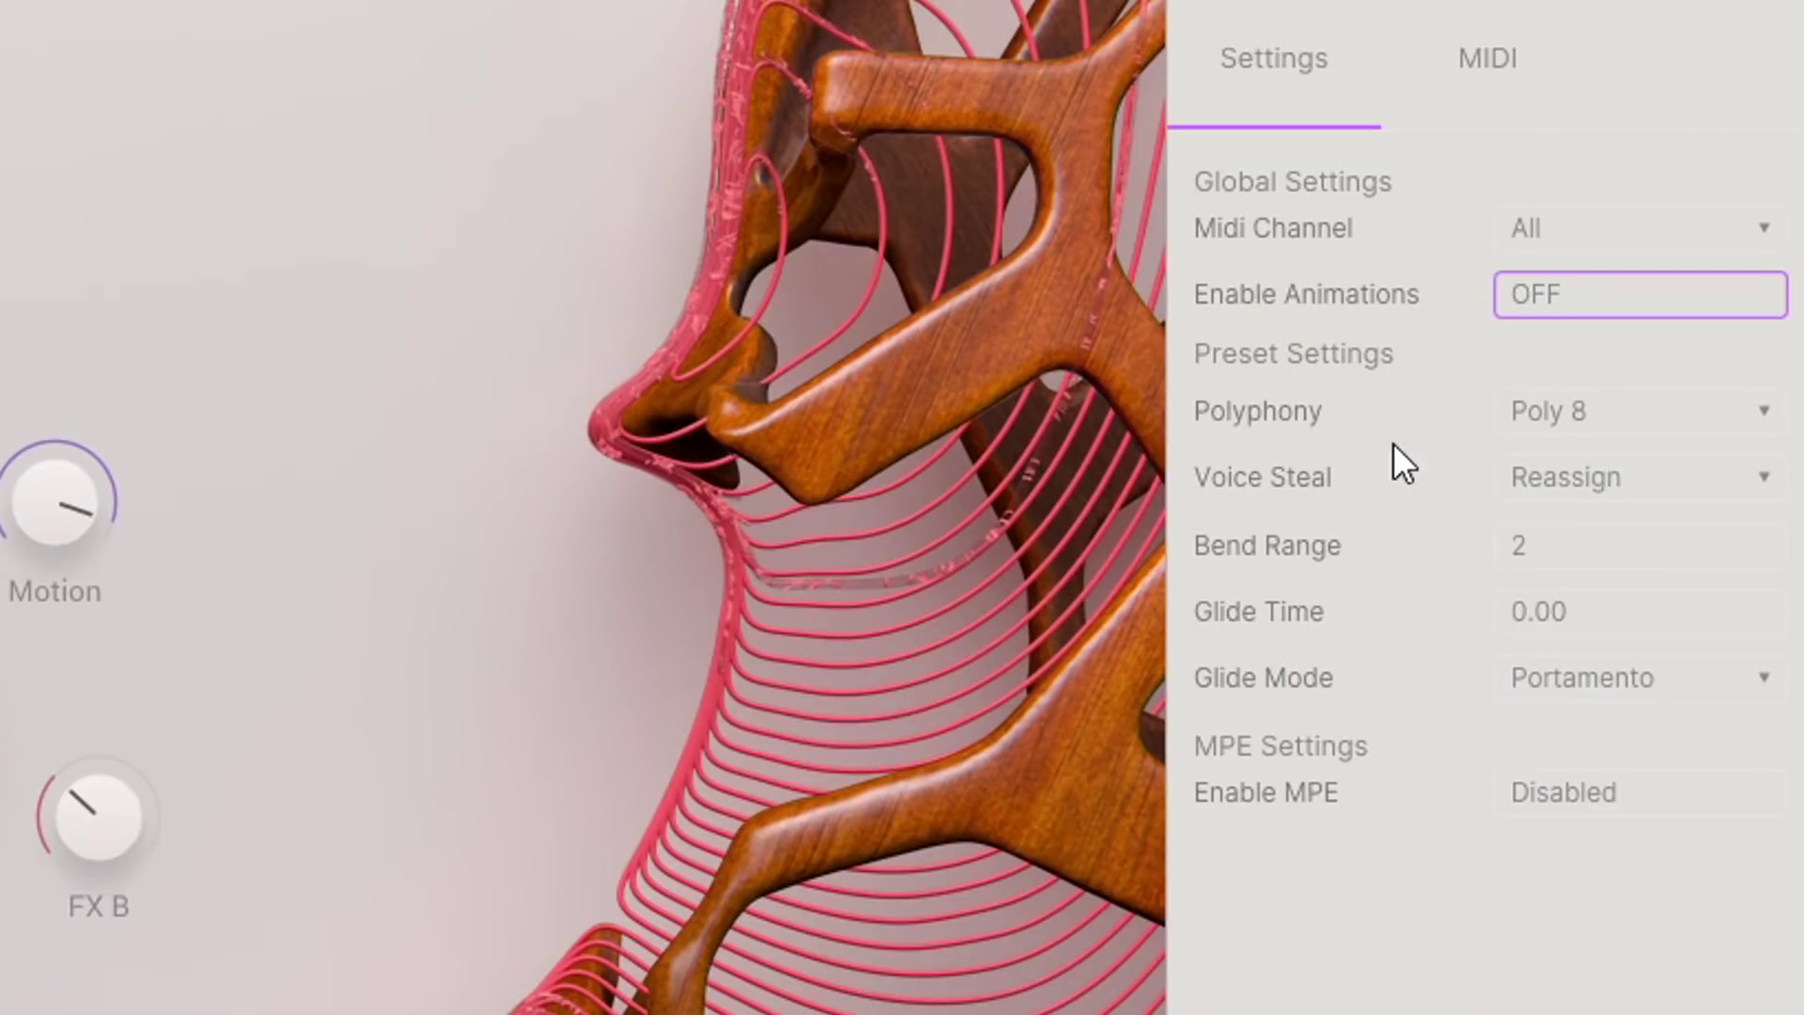
pyautogui.click(1644, 487)
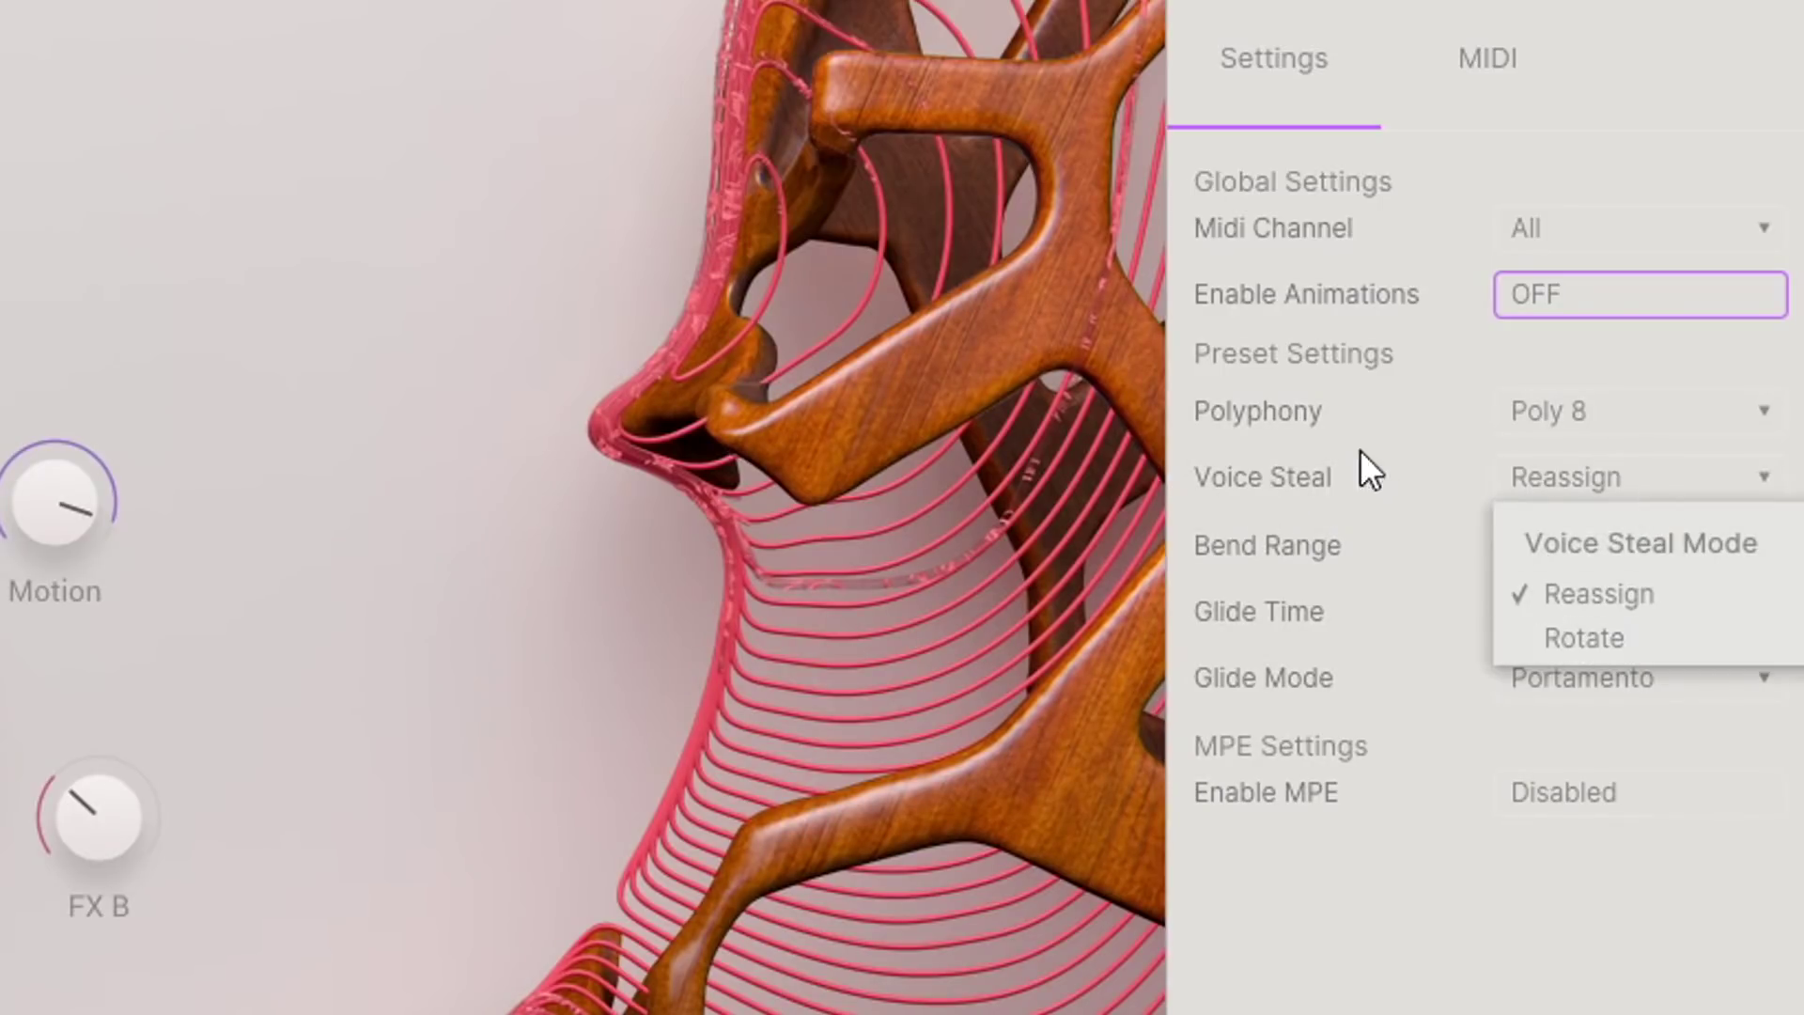
pyautogui.click(1328, 414)
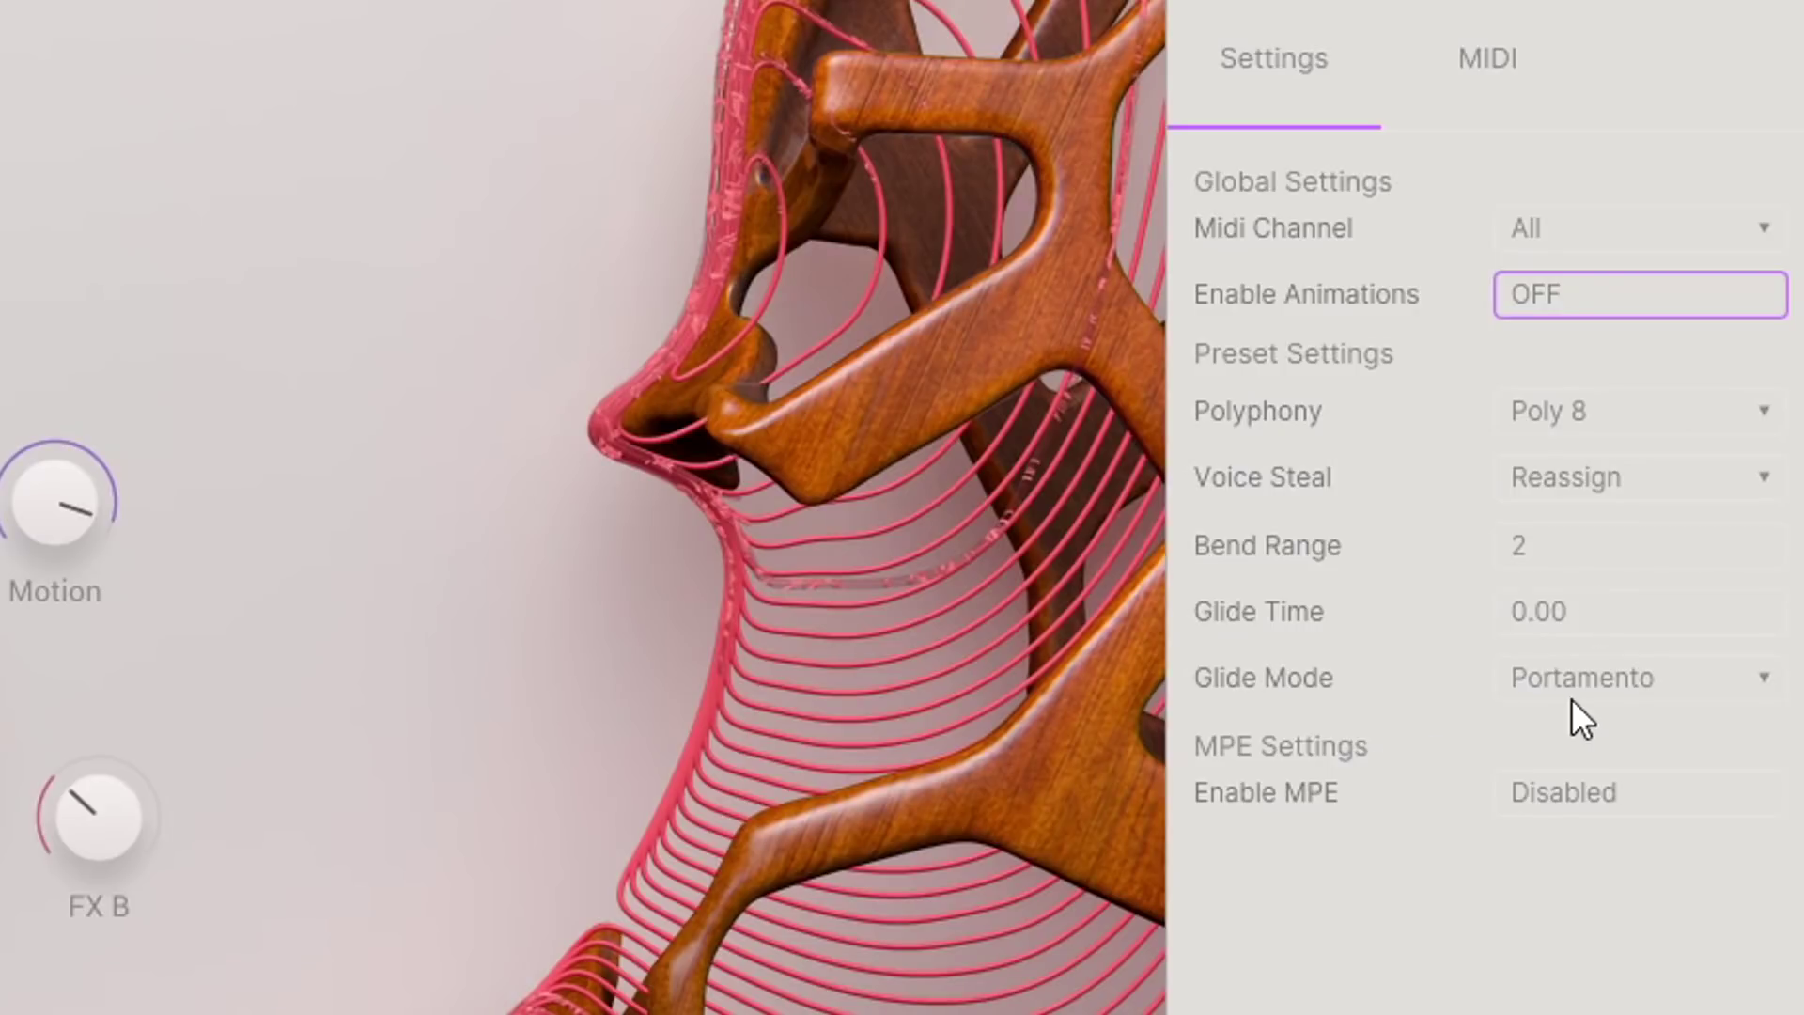
pyautogui.click(1728, 685)
pyautogui.click(1424, 666)
pyautogui.click(1490, 70)
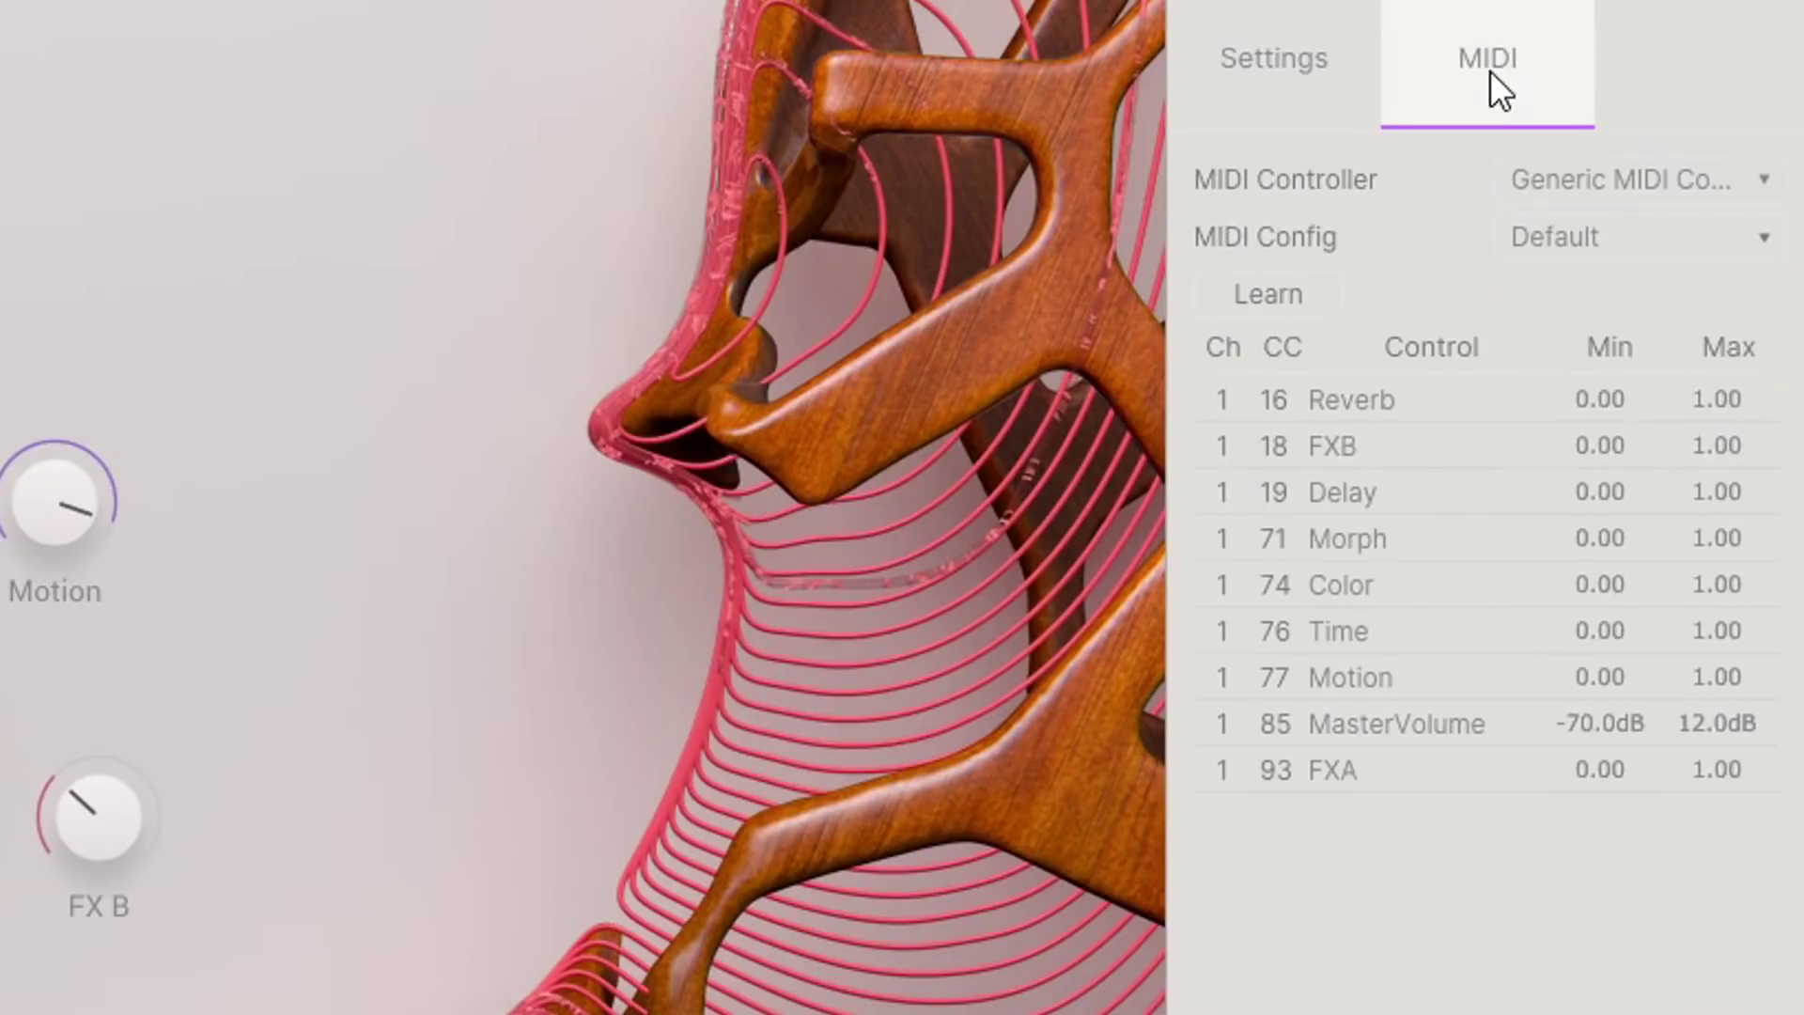
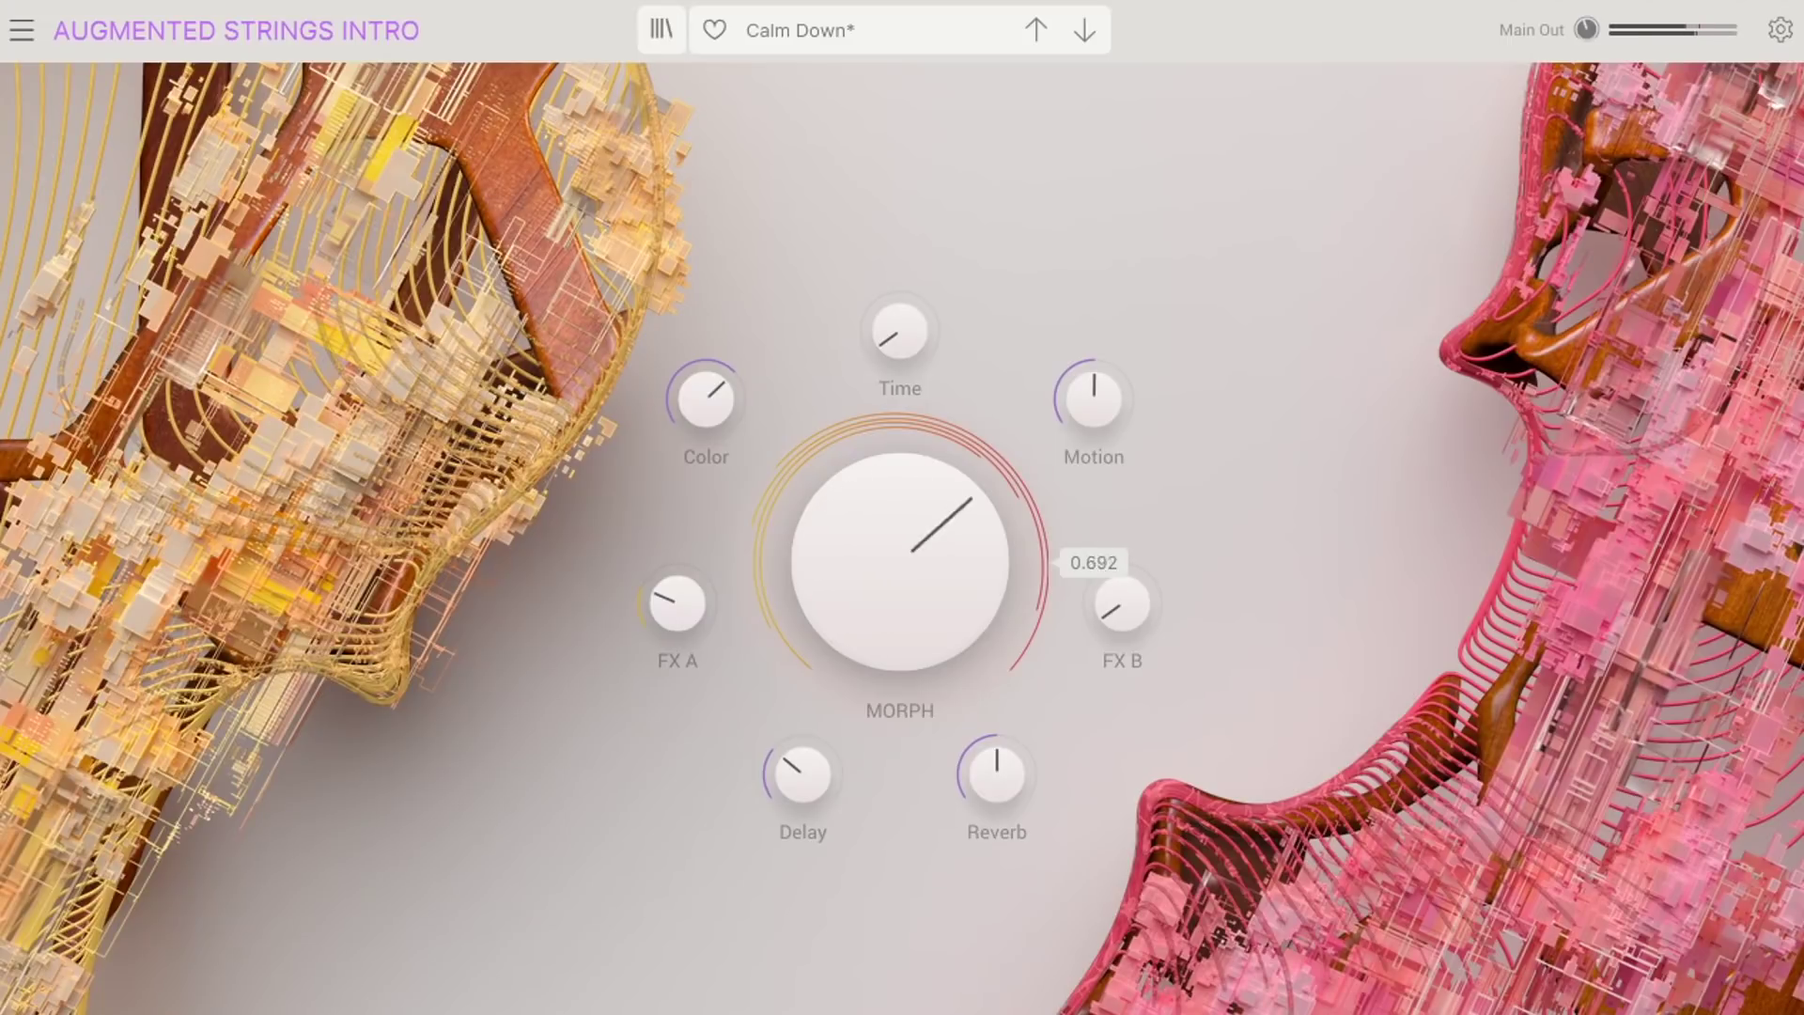
# Step: Lower Morph to about the middle on Calm Down, and step past Canon & Imitation to the Cello Harmonics preset
pyautogui.moveTo(870, 624); pyautogui.dragTo(870, 624)
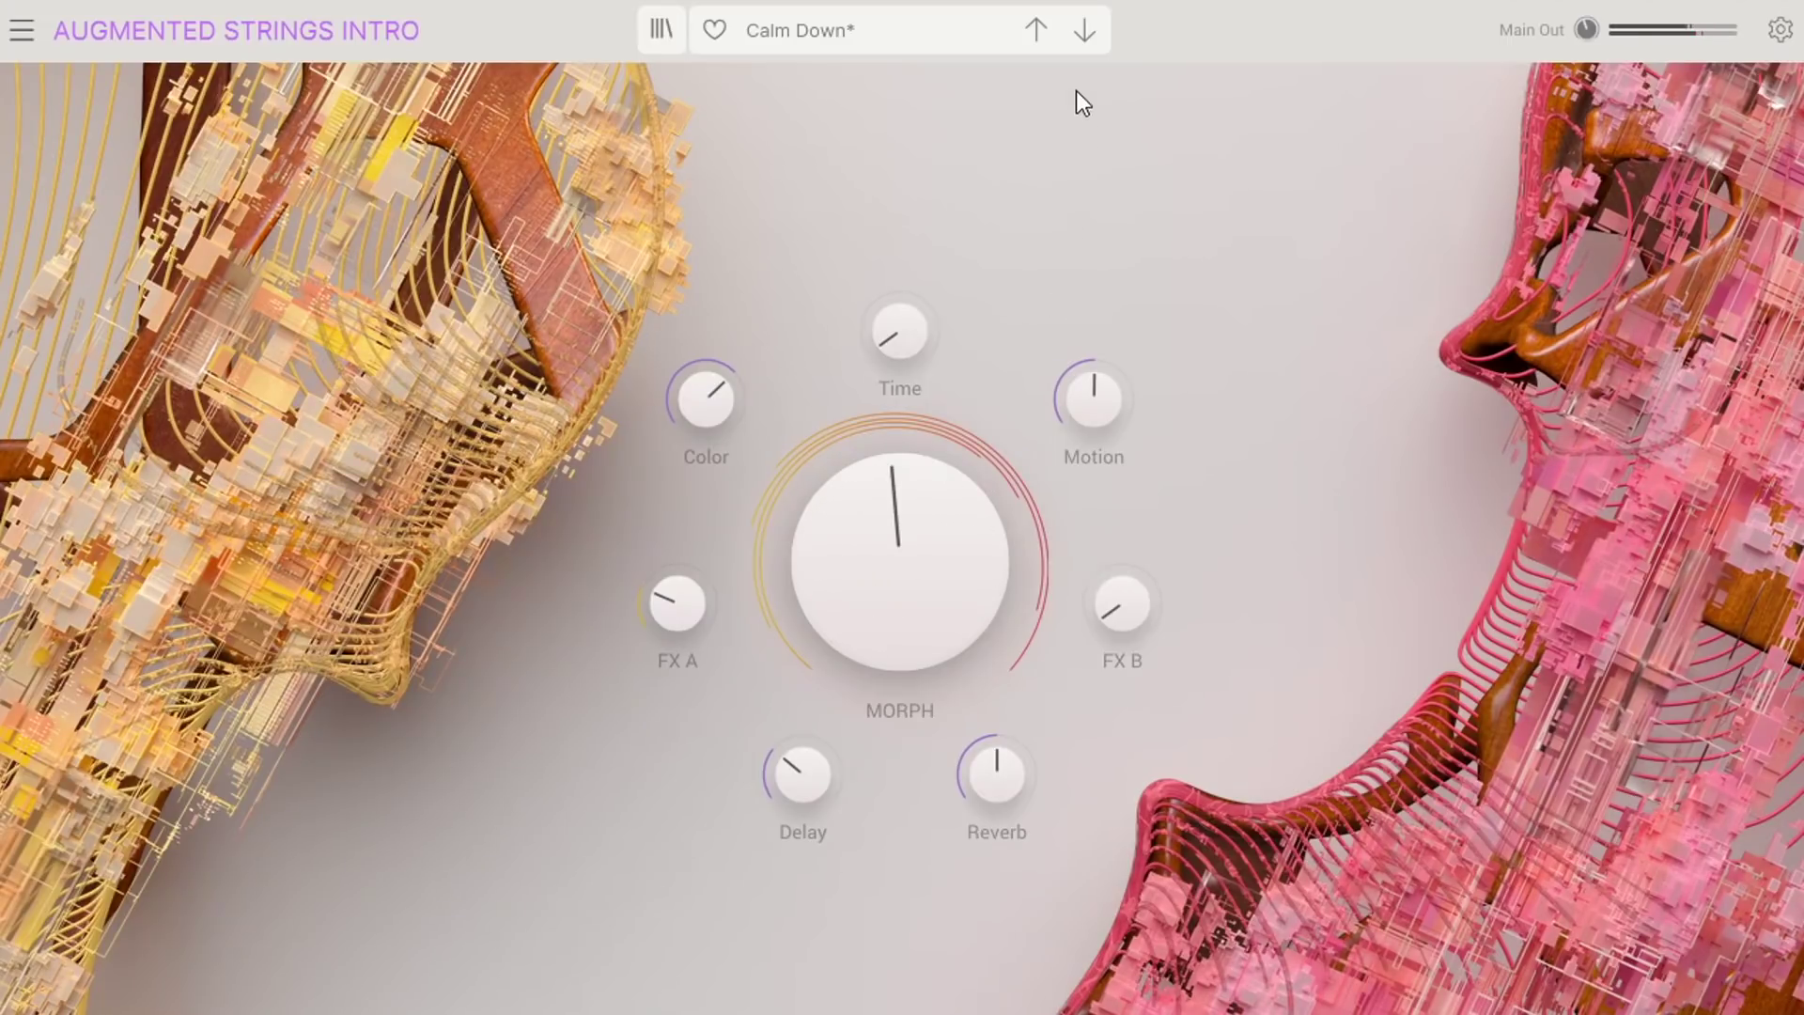
pyautogui.click(1082, 38)
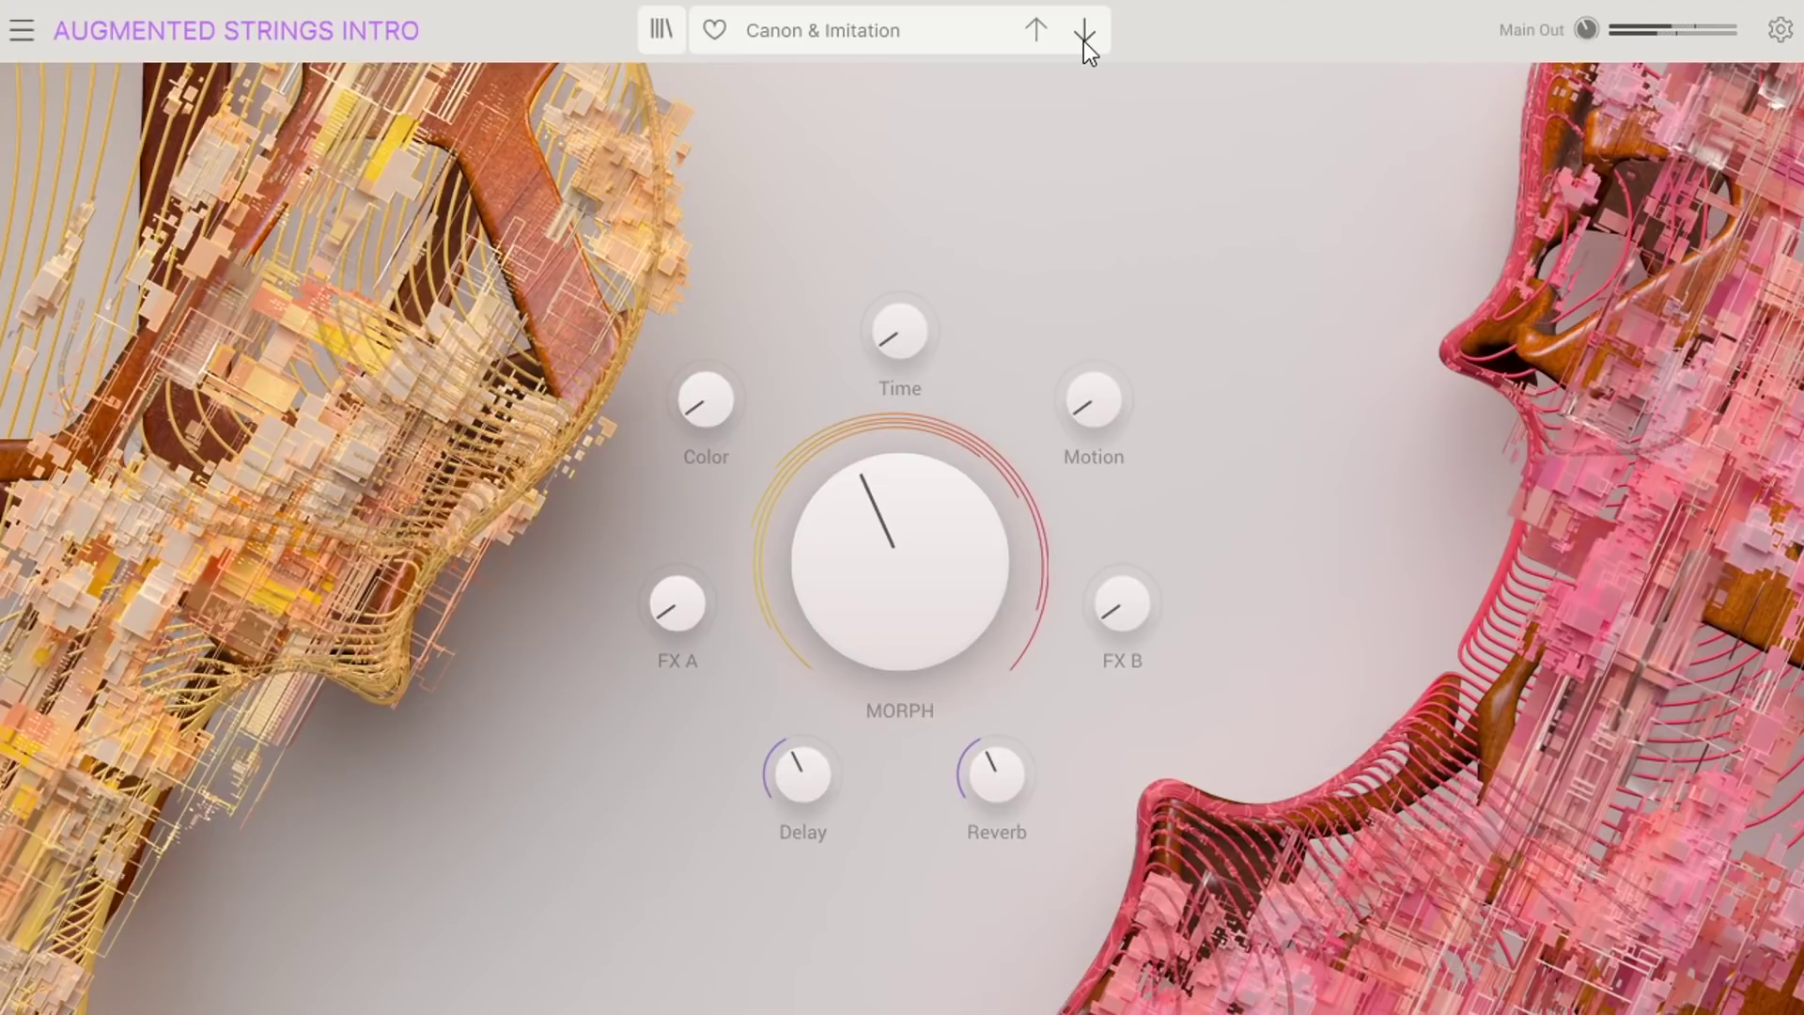
pyautogui.click(1084, 41)
# Step: Sweep Morph upward on the Cello Harmonics preset until it reaches 1.00
pyautogui.moveTo(874, 526); pyautogui.dragTo(873, 371)
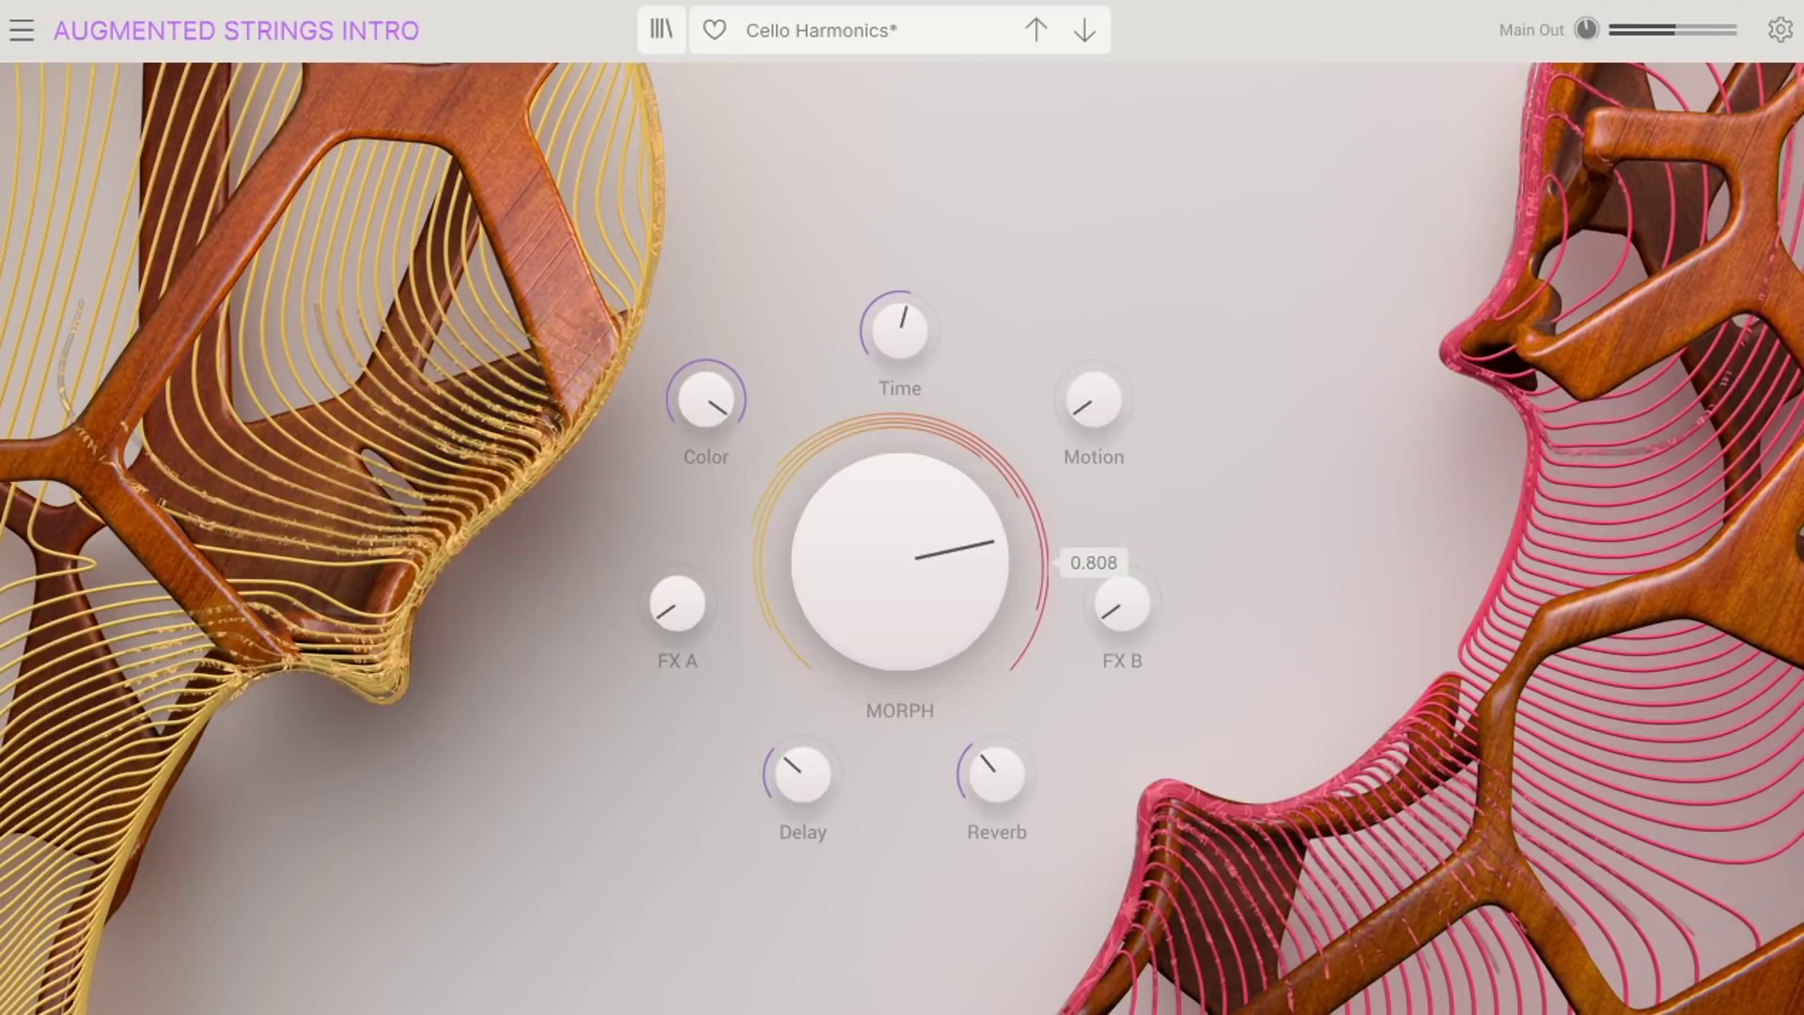
pyautogui.moveTo(873, 371); pyautogui.dragTo(874, 365)
pyautogui.moveTo(874, 365); pyautogui.dragTo(874, 528)
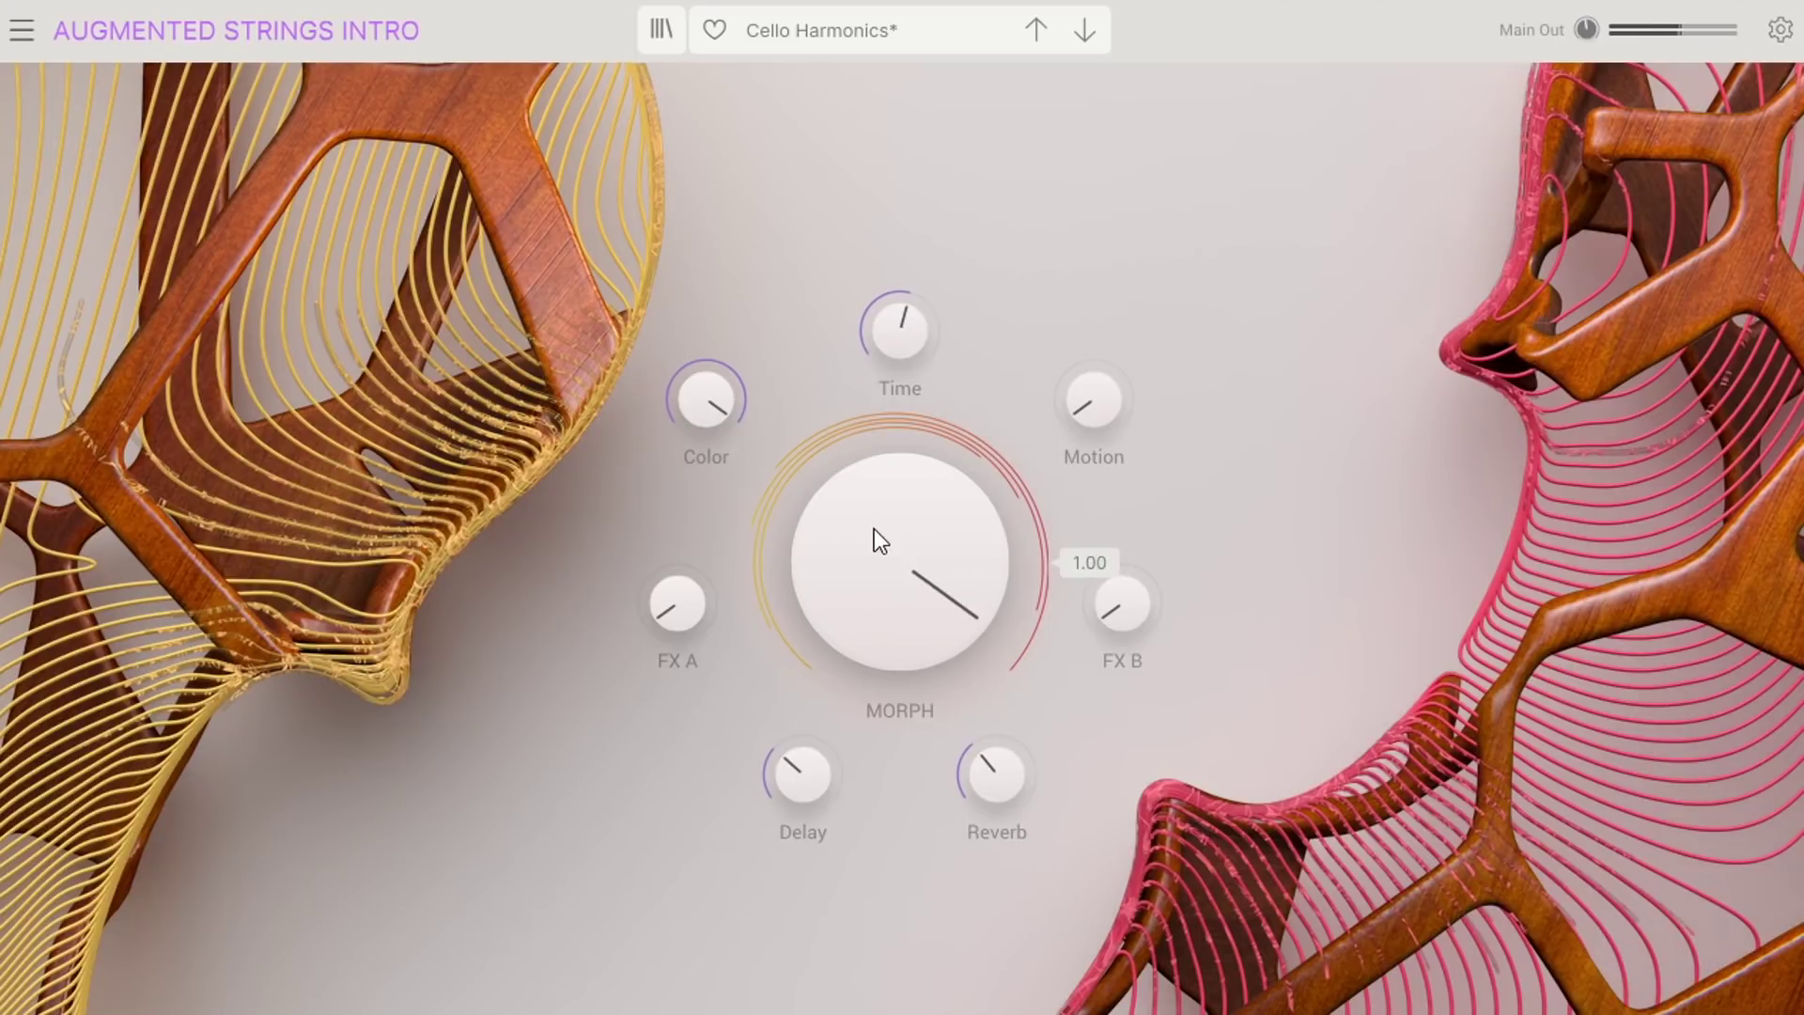
# Step: Step past Church Air Vibrations to the Dancing Bows preset and adjust its Morph amount
pyautogui.click(1075, 28)
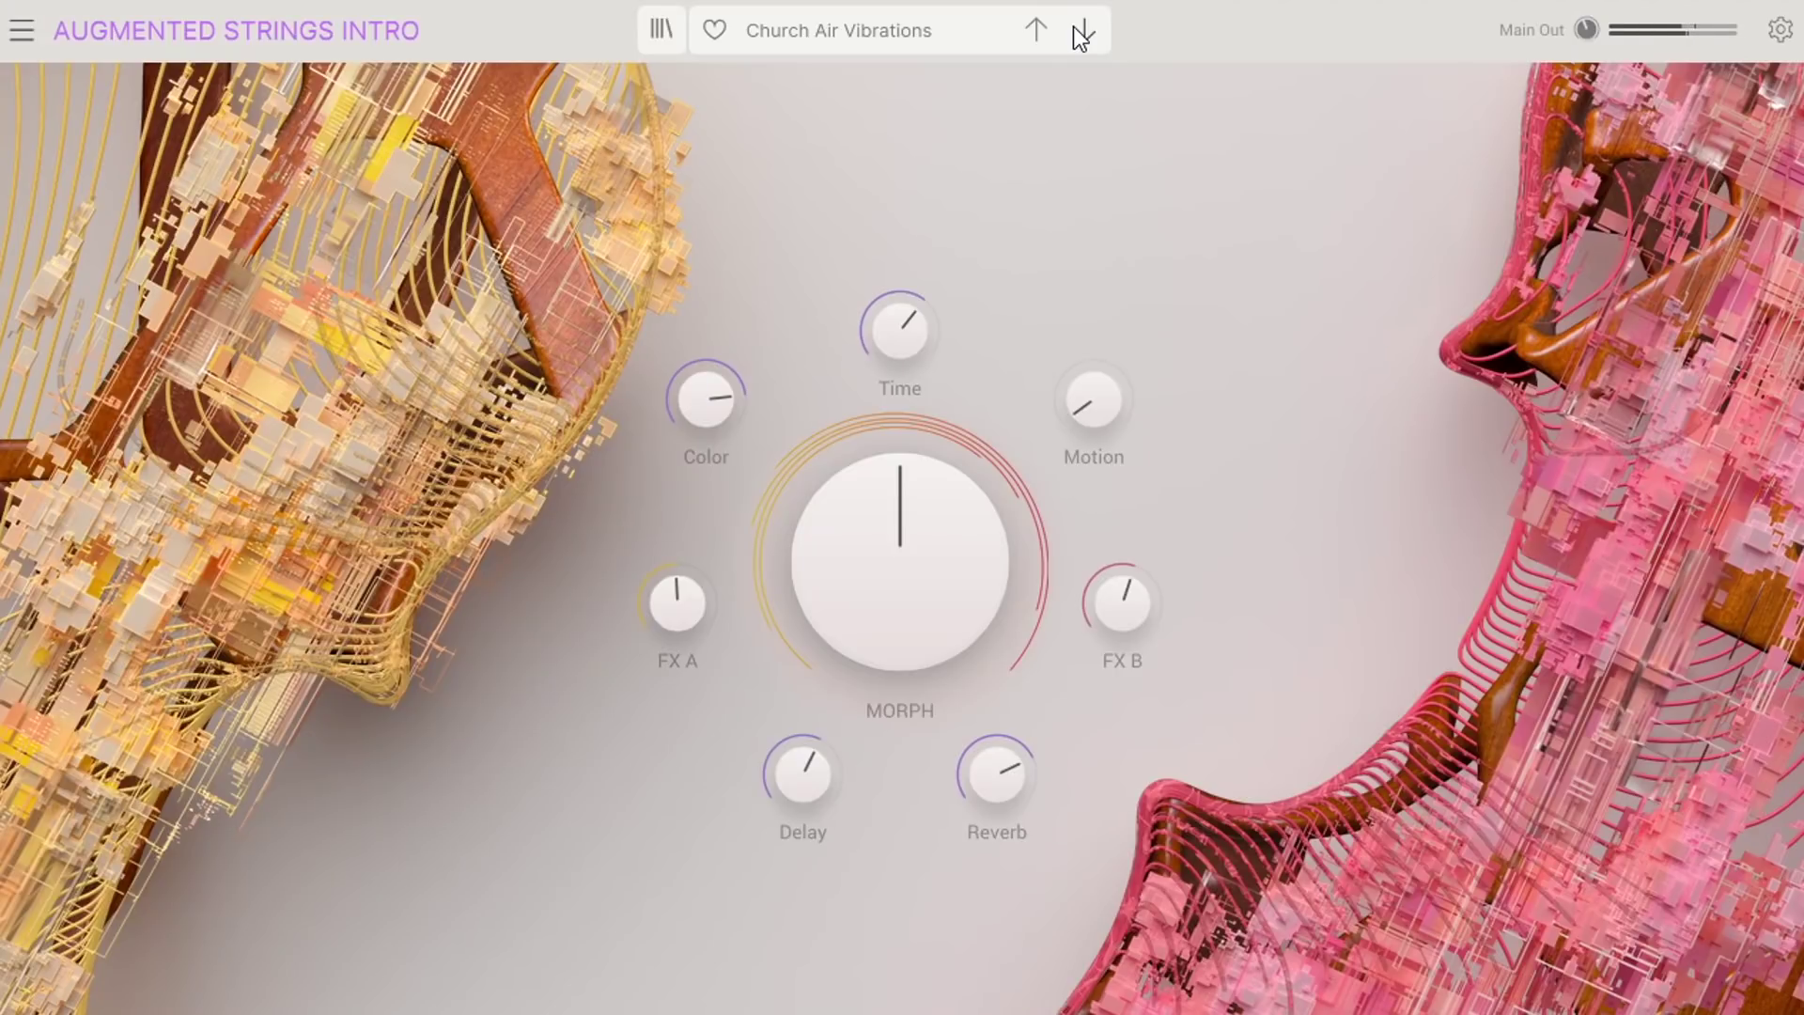
pyautogui.click(1082, 31)
pyautogui.moveTo(926, 560)
pyautogui.moveTo(926, 560)
pyautogui.mouseDown()
pyautogui.moveTo(926, 419)
pyautogui.moveTo(913, 562)
pyautogui.mouseUp()
# Step: On Dancing Bows, set Color to 0.780 and Motion to 0.968, and raise FX B and Reverb
pyautogui.moveTo(706, 402); pyautogui.dragTo(706, 270)
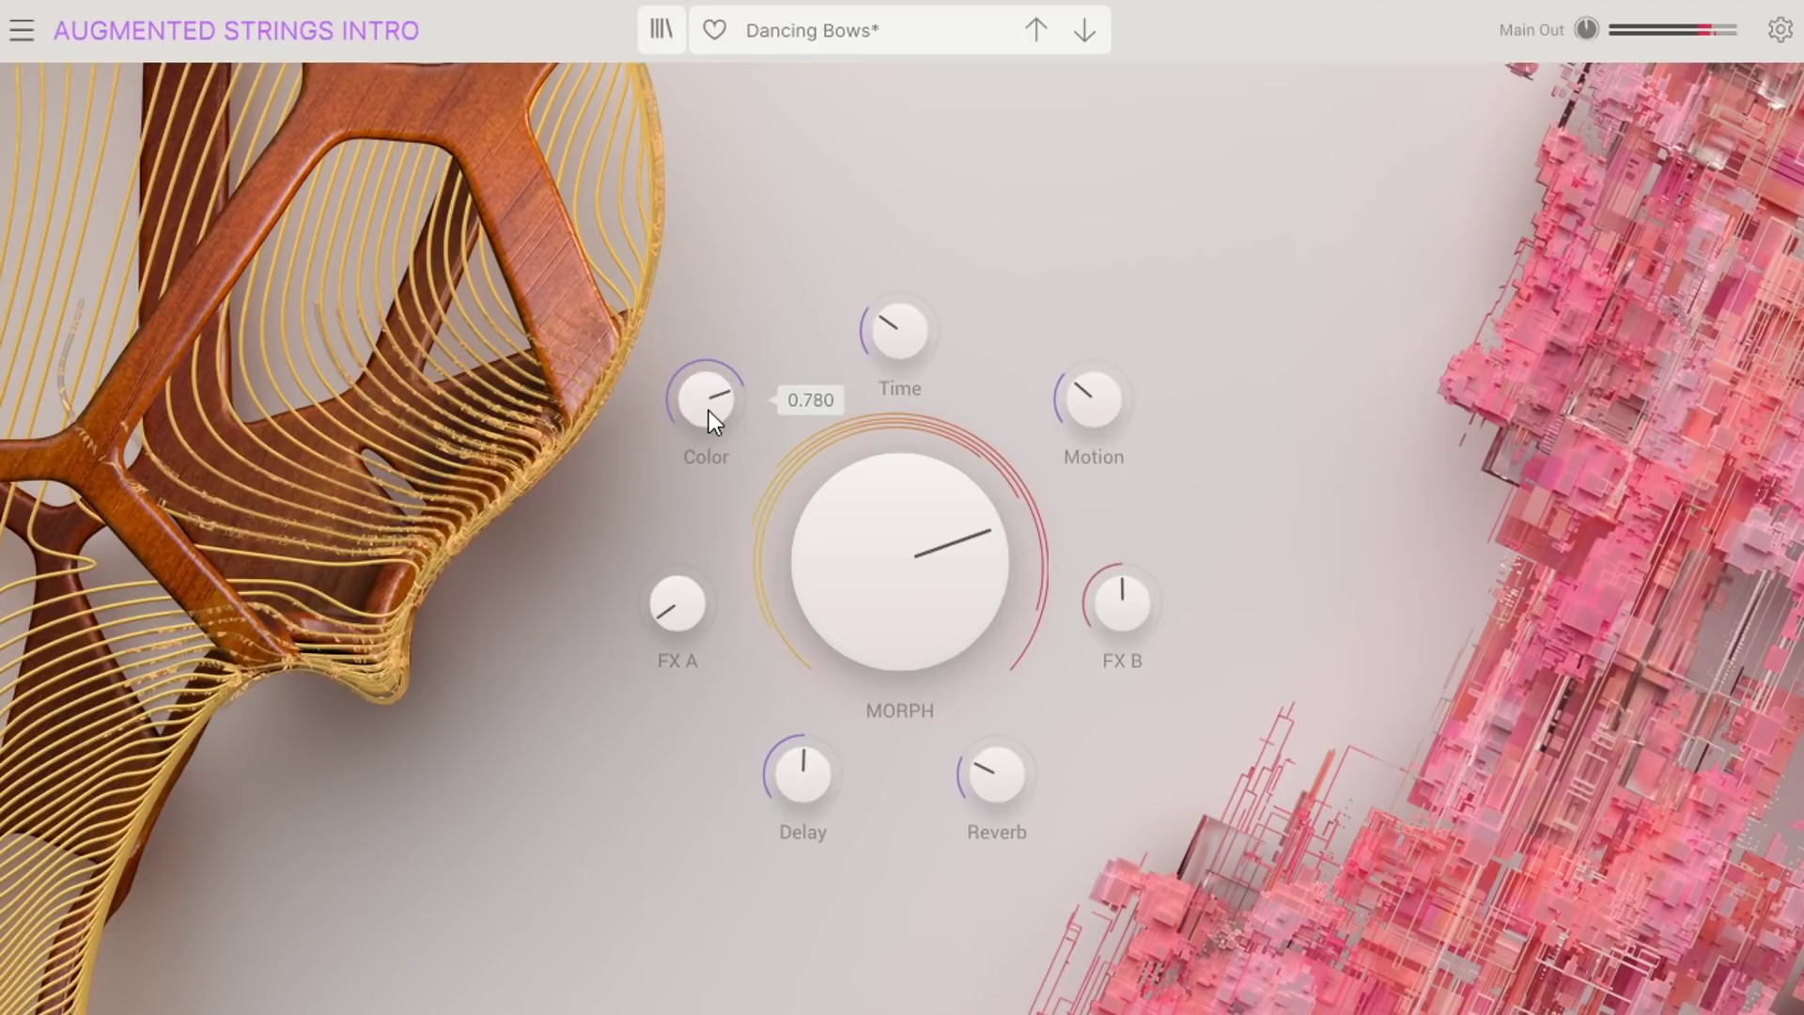
pyautogui.moveTo(1090, 406); pyautogui.dragTo(1090, 320)
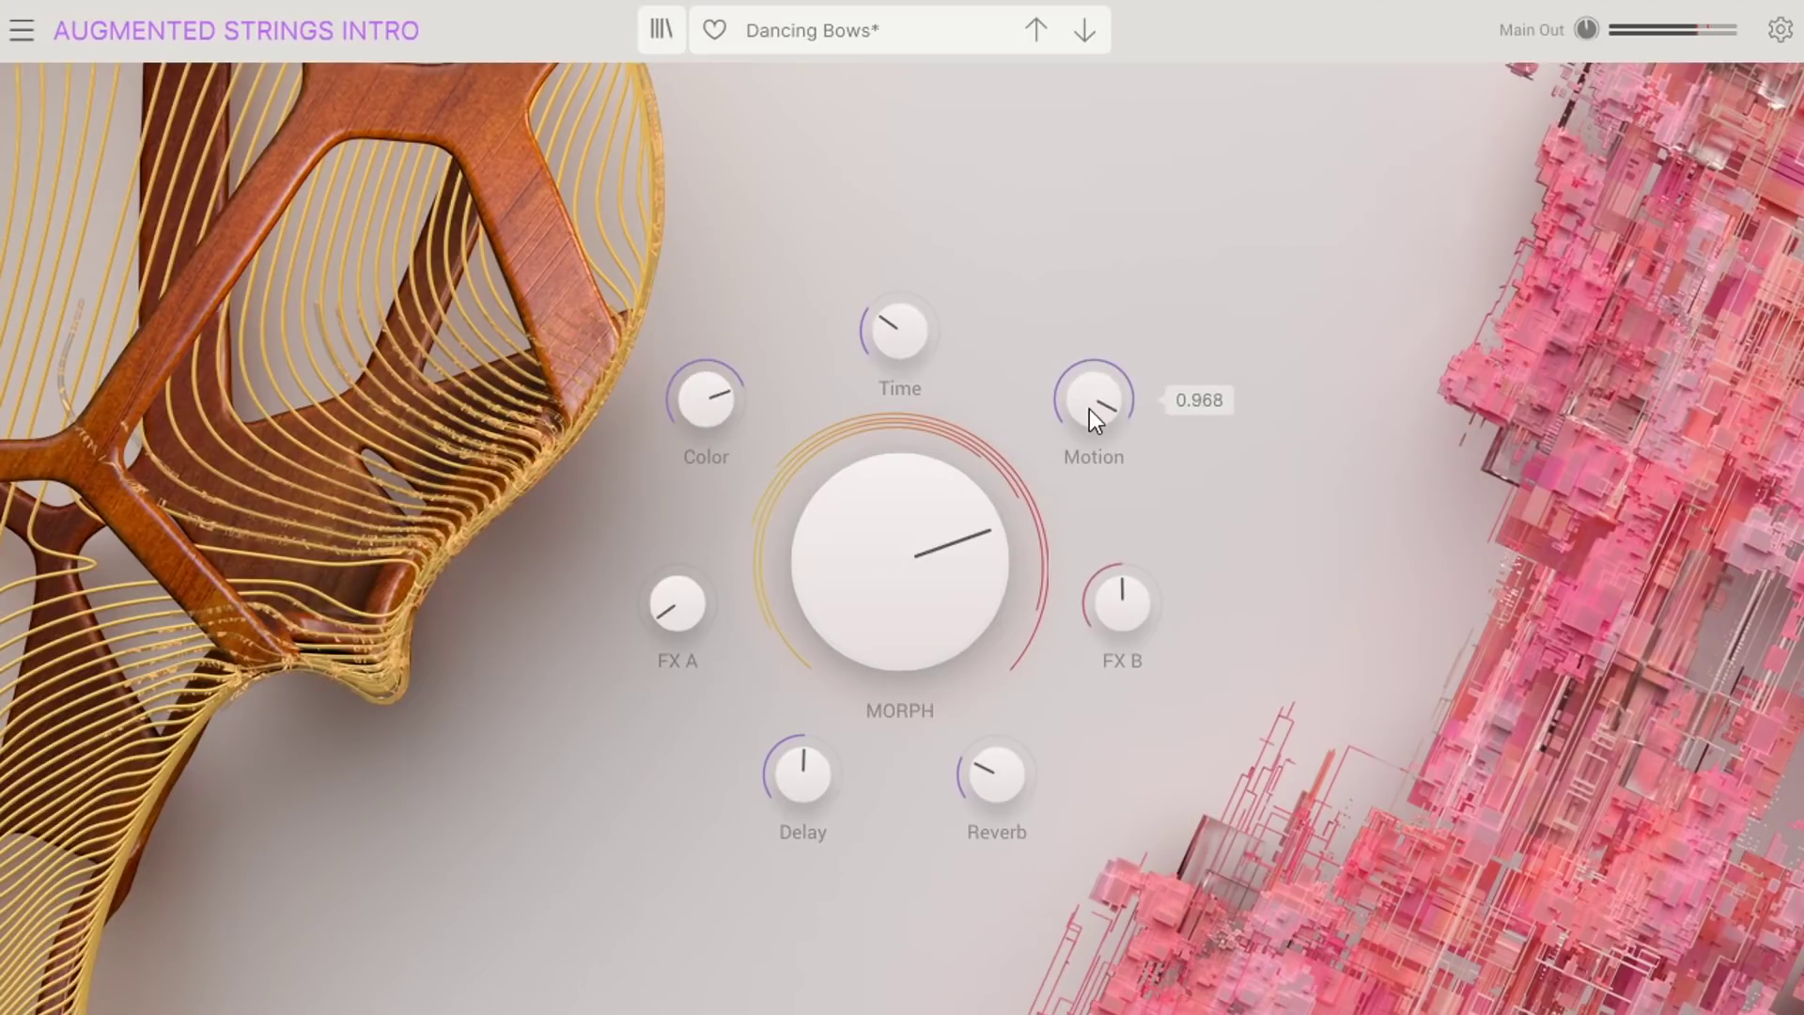
pyautogui.moveTo(1115, 592); pyautogui.dragTo(1115, 559)
pyautogui.moveTo(981, 799)
pyautogui.mouseDown()
pyautogui.moveTo(982, 733)
pyautogui.moveTo(982, 785)
pyautogui.mouseUp()
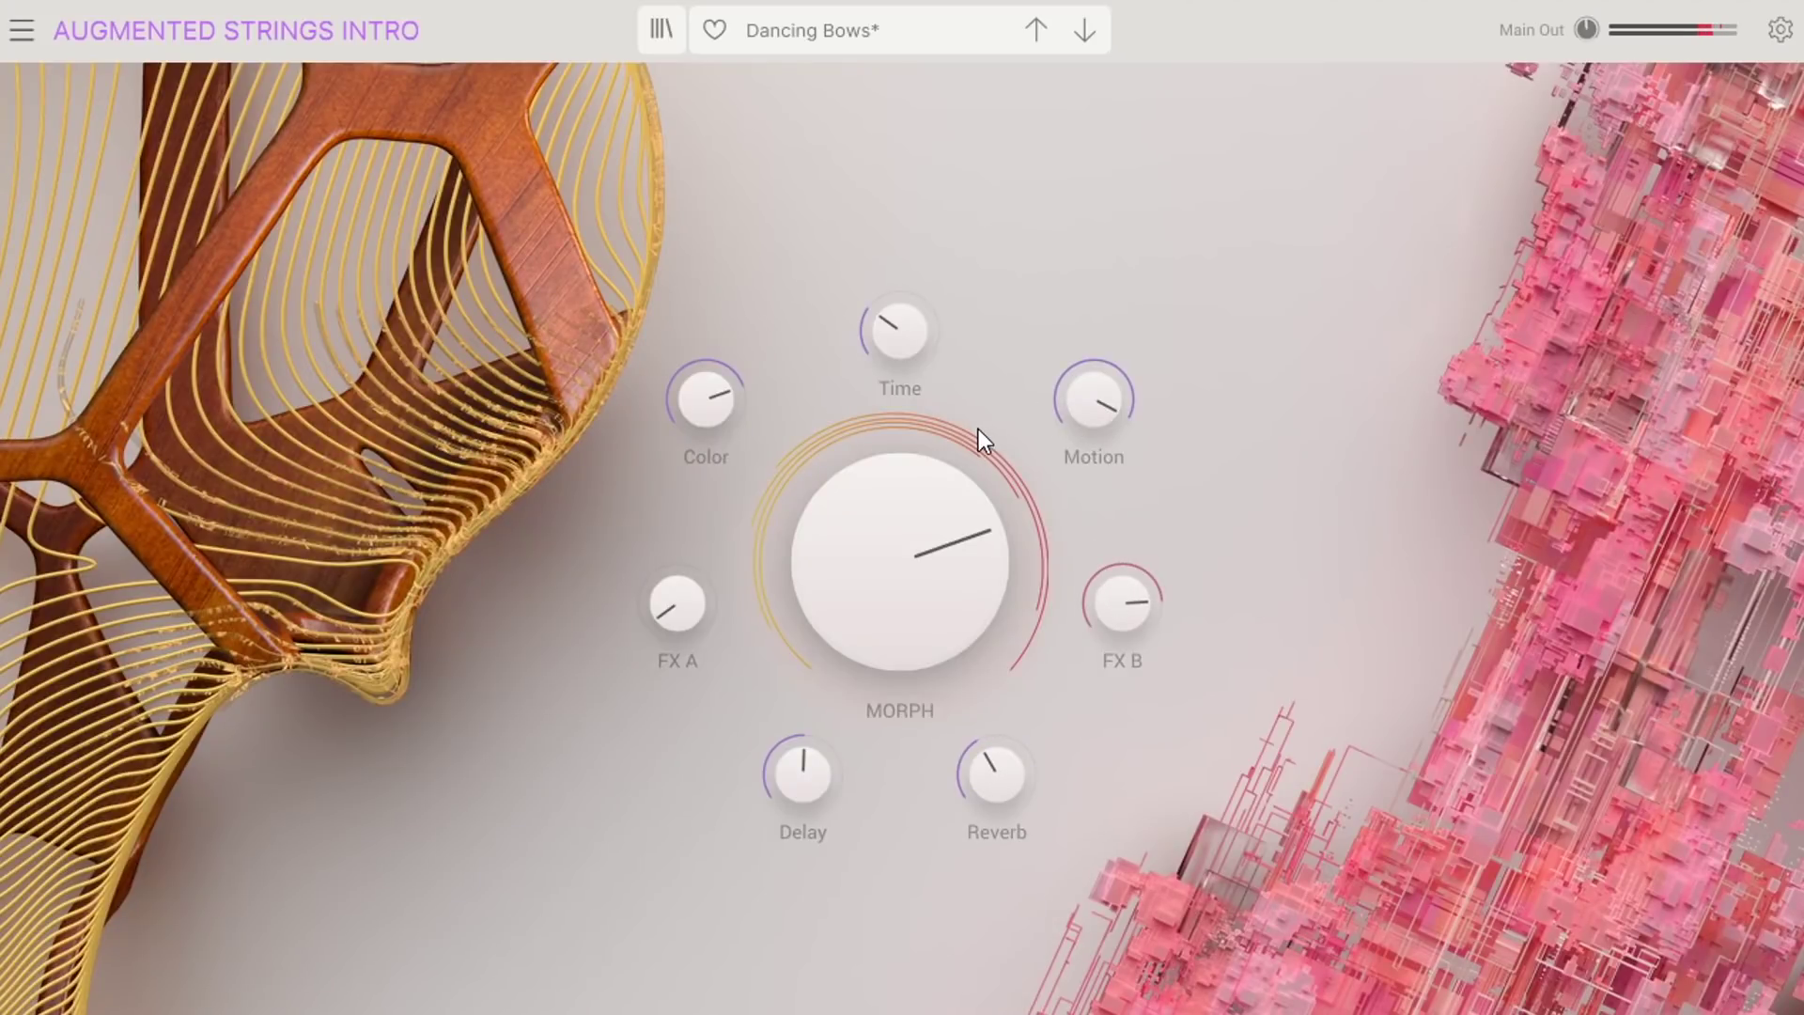
# Step: Audition the Dark Drone preset with Morph at 0.204, followed by Dark Sunlights and Doneto, adjusting Morph on each
pyautogui.click(1082, 36)
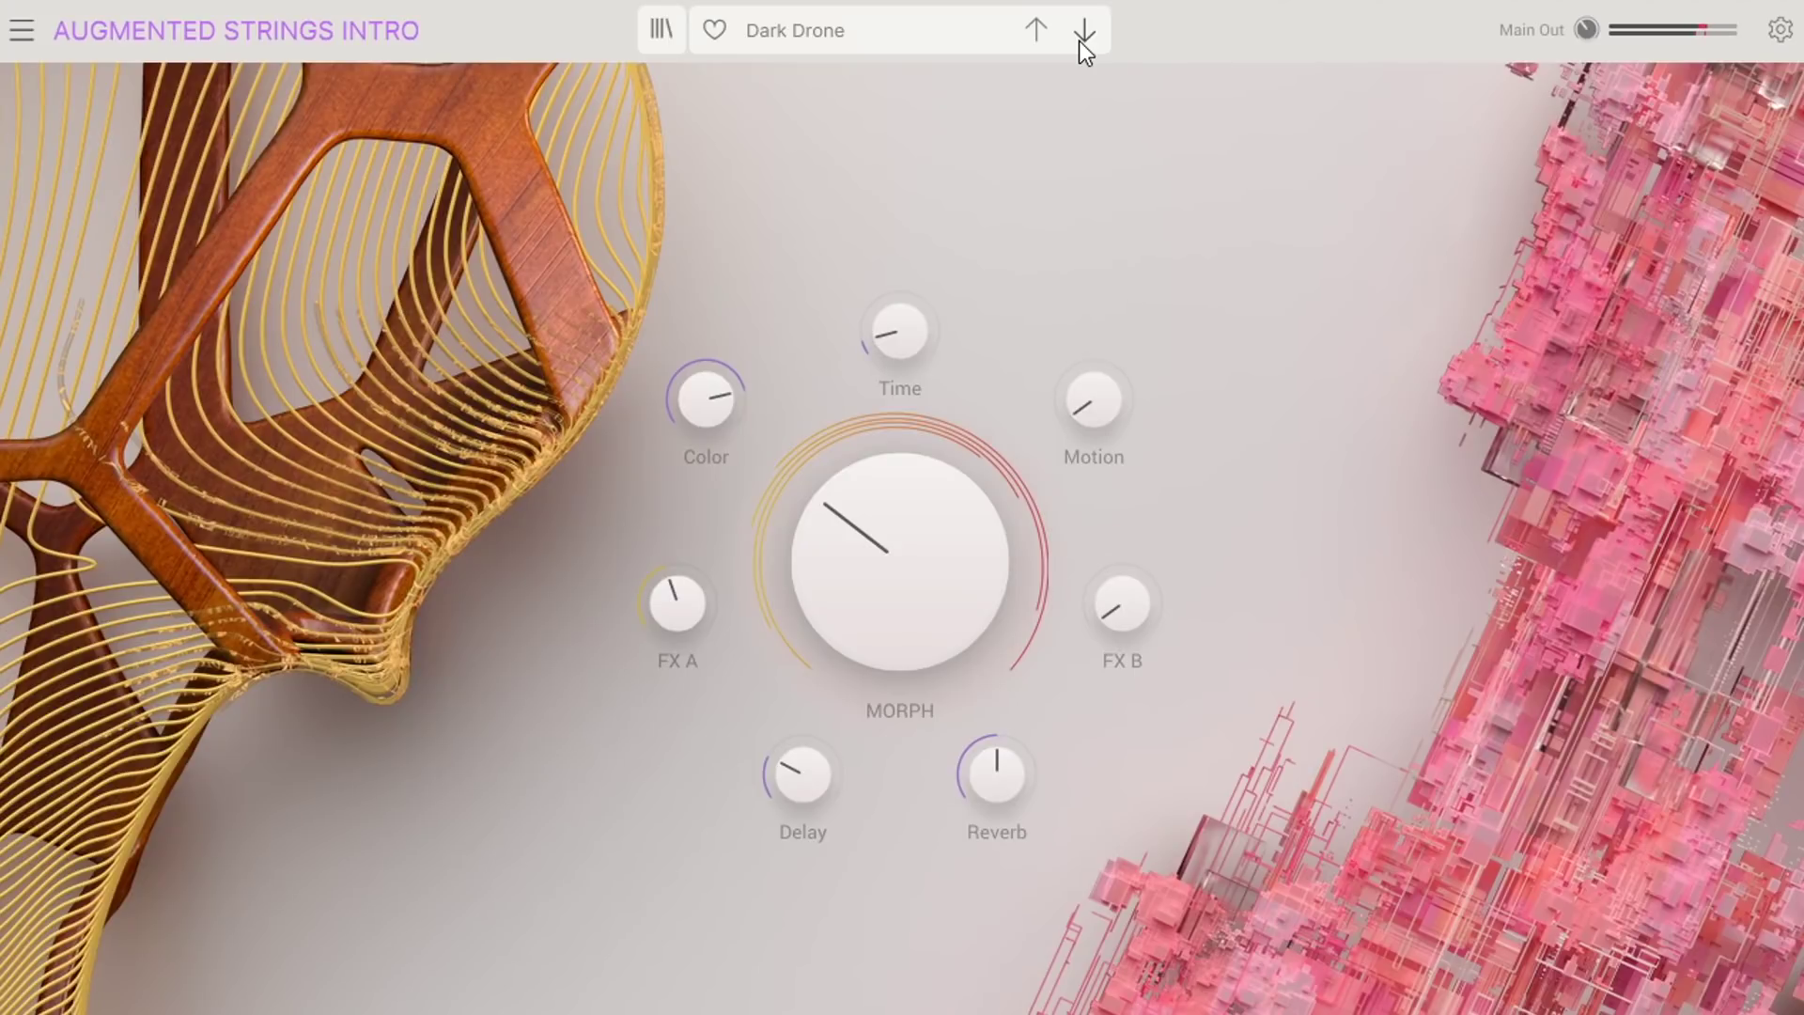
pyautogui.moveTo(930, 460)
pyautogui.mouseDown()
pyautogui.moveTo(930, 338)
pyautogui.moveTo(930, 441)
pyautogui.mouseUp()
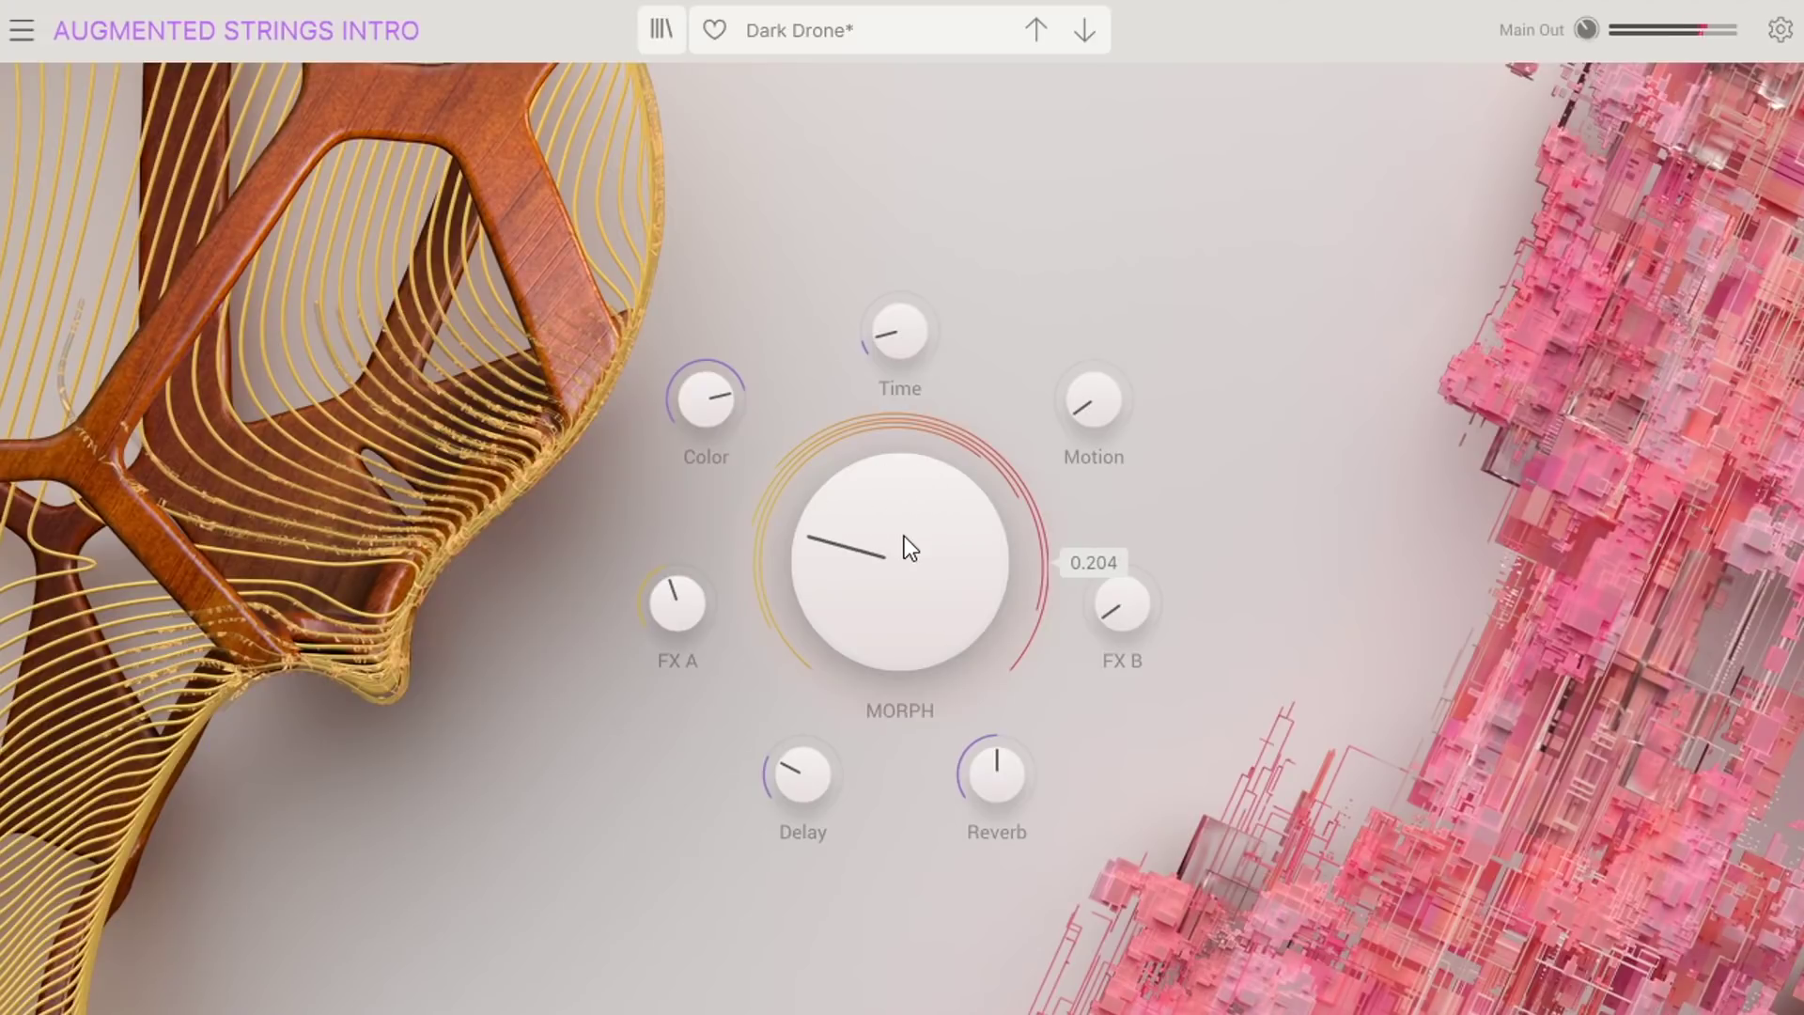
pyautogui.click(1085, 45)
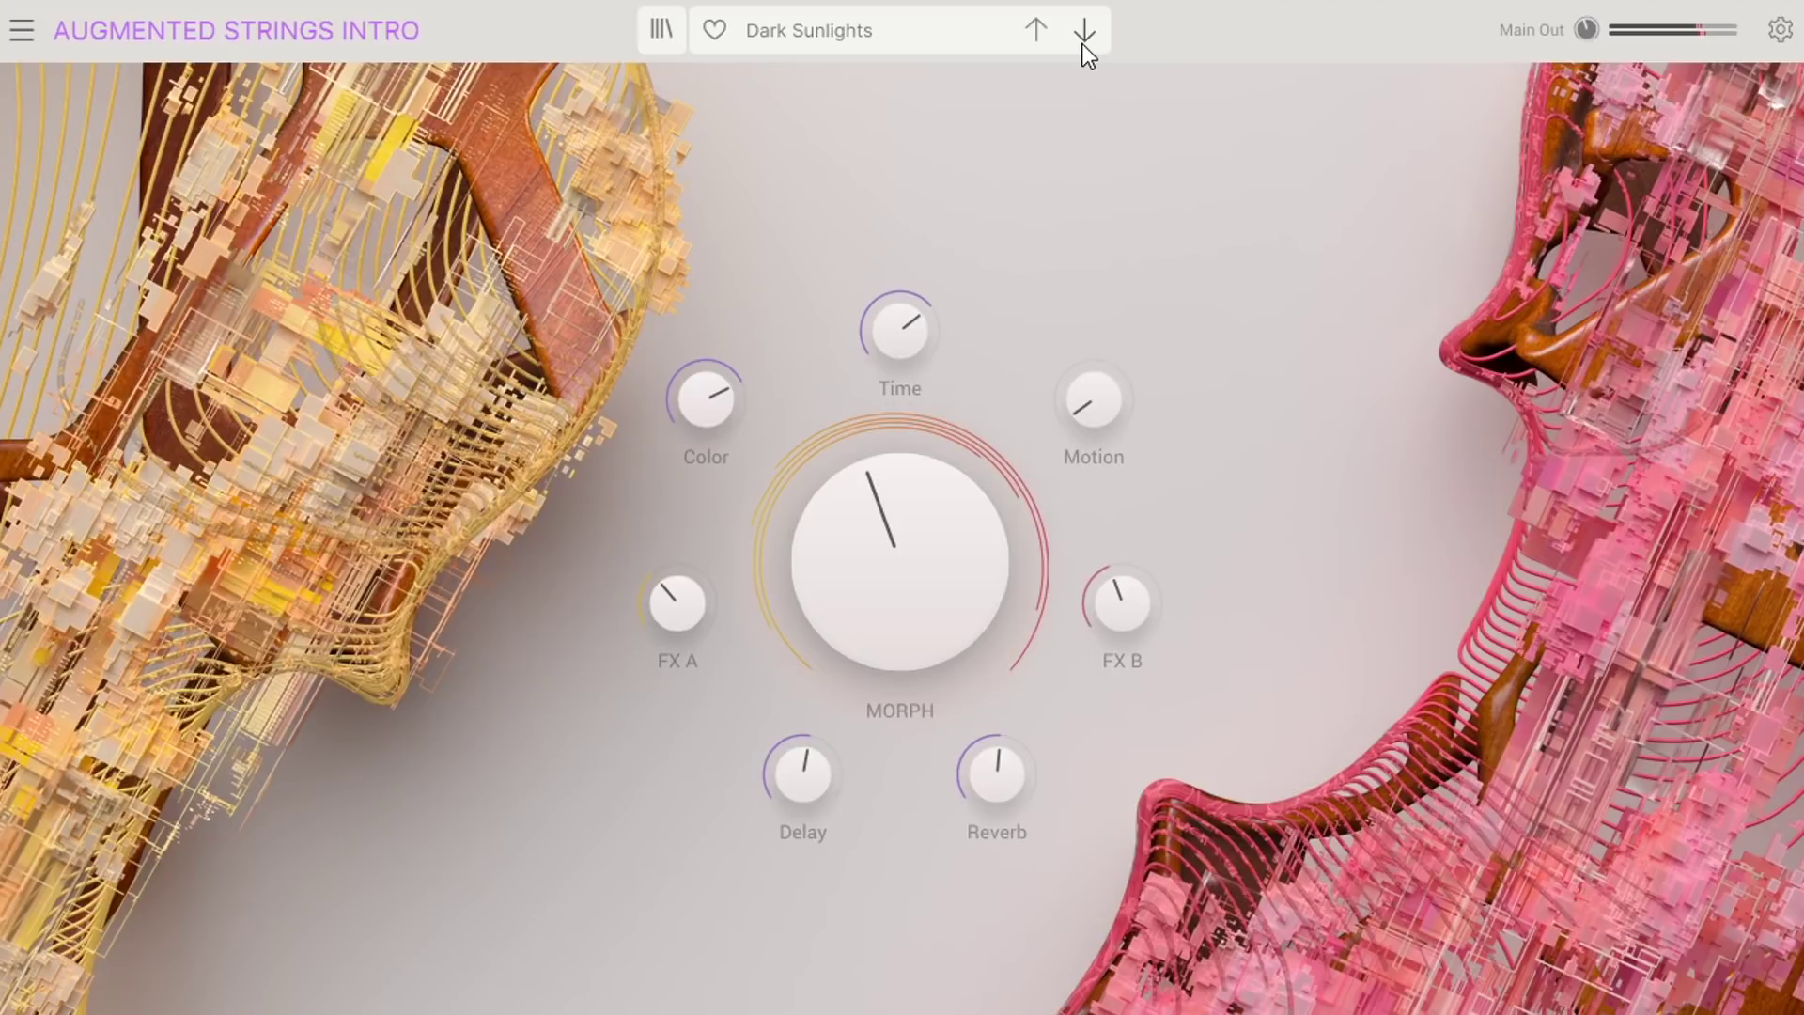
pyautogui.moveTo(986, 471)
pyautogui.mouseDown()
pyautogui.moveTo(986, 411)
pyautogui.moveTo(987, 496)
pyautogui.moveTo(986, 398)
pyautogui.moveTo(987, 495)
pyautogui.moveTo(986, 456)
pyautogui.moveTo(987, 477)
pyautogui.mouseUp()
pyautogui.click(1084, 31)
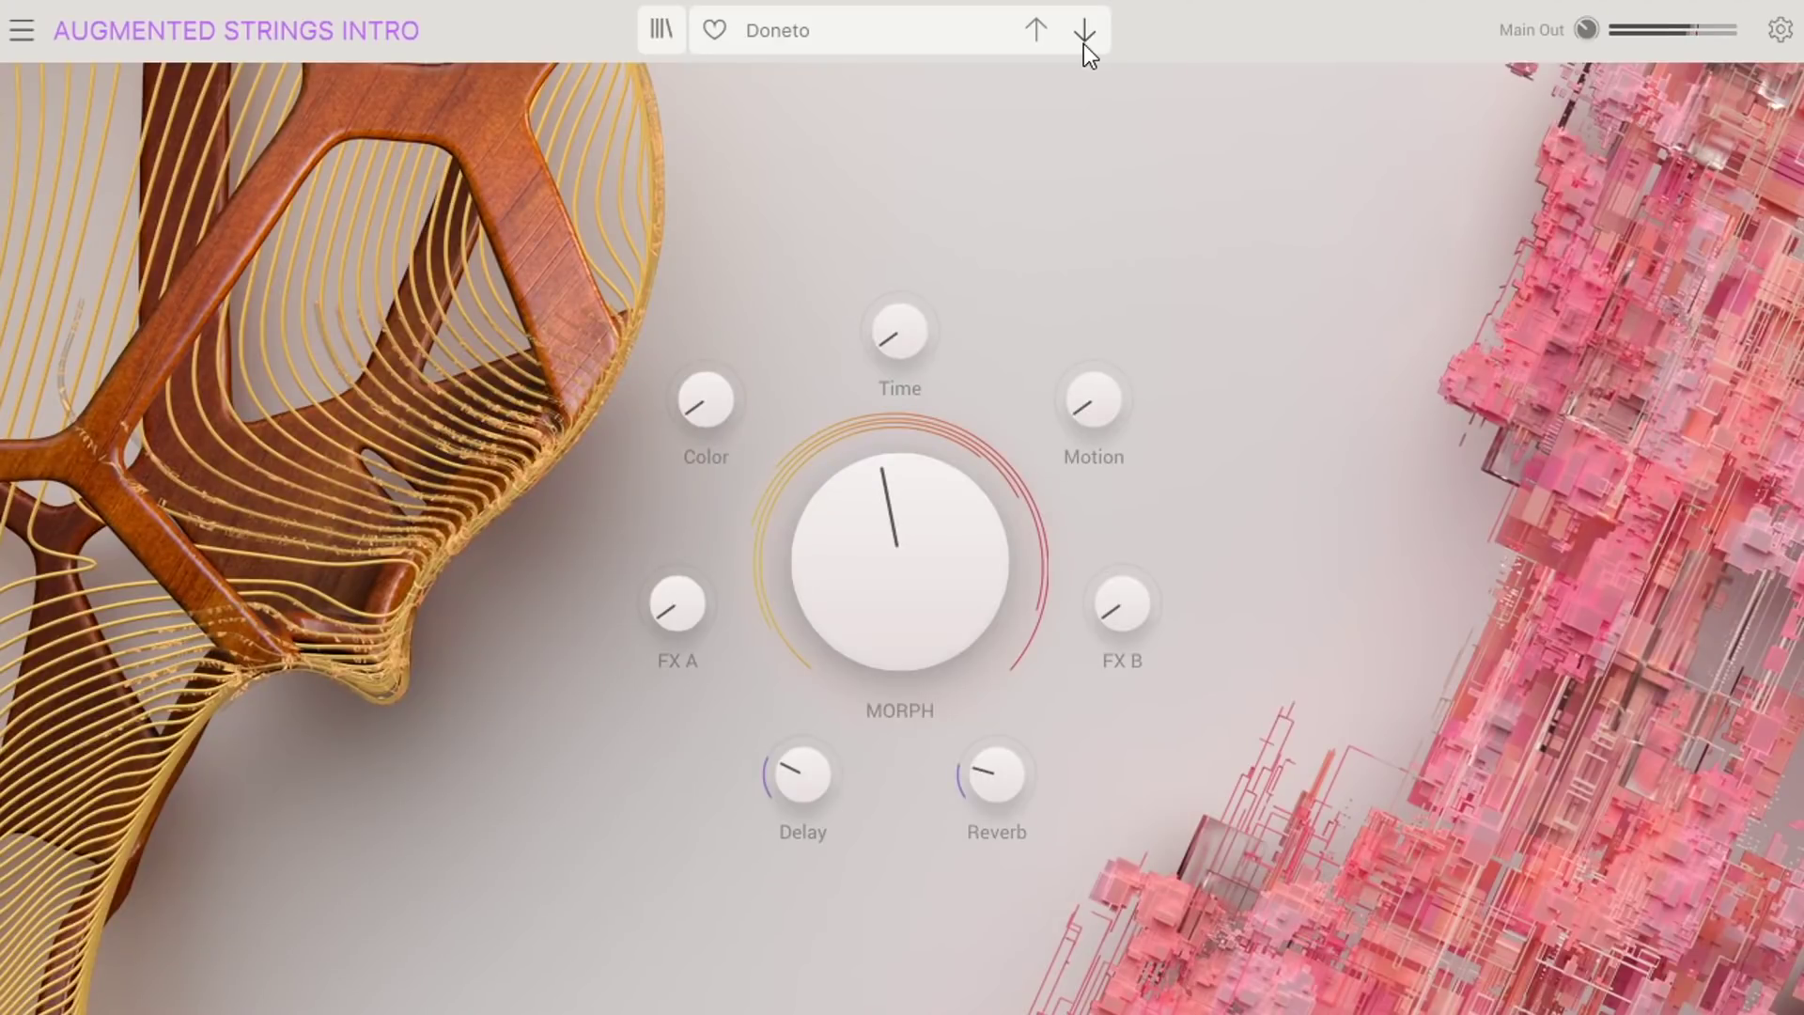
pyautogui.moveTo(858, 555); pyautogui.dragTo(871, 731)
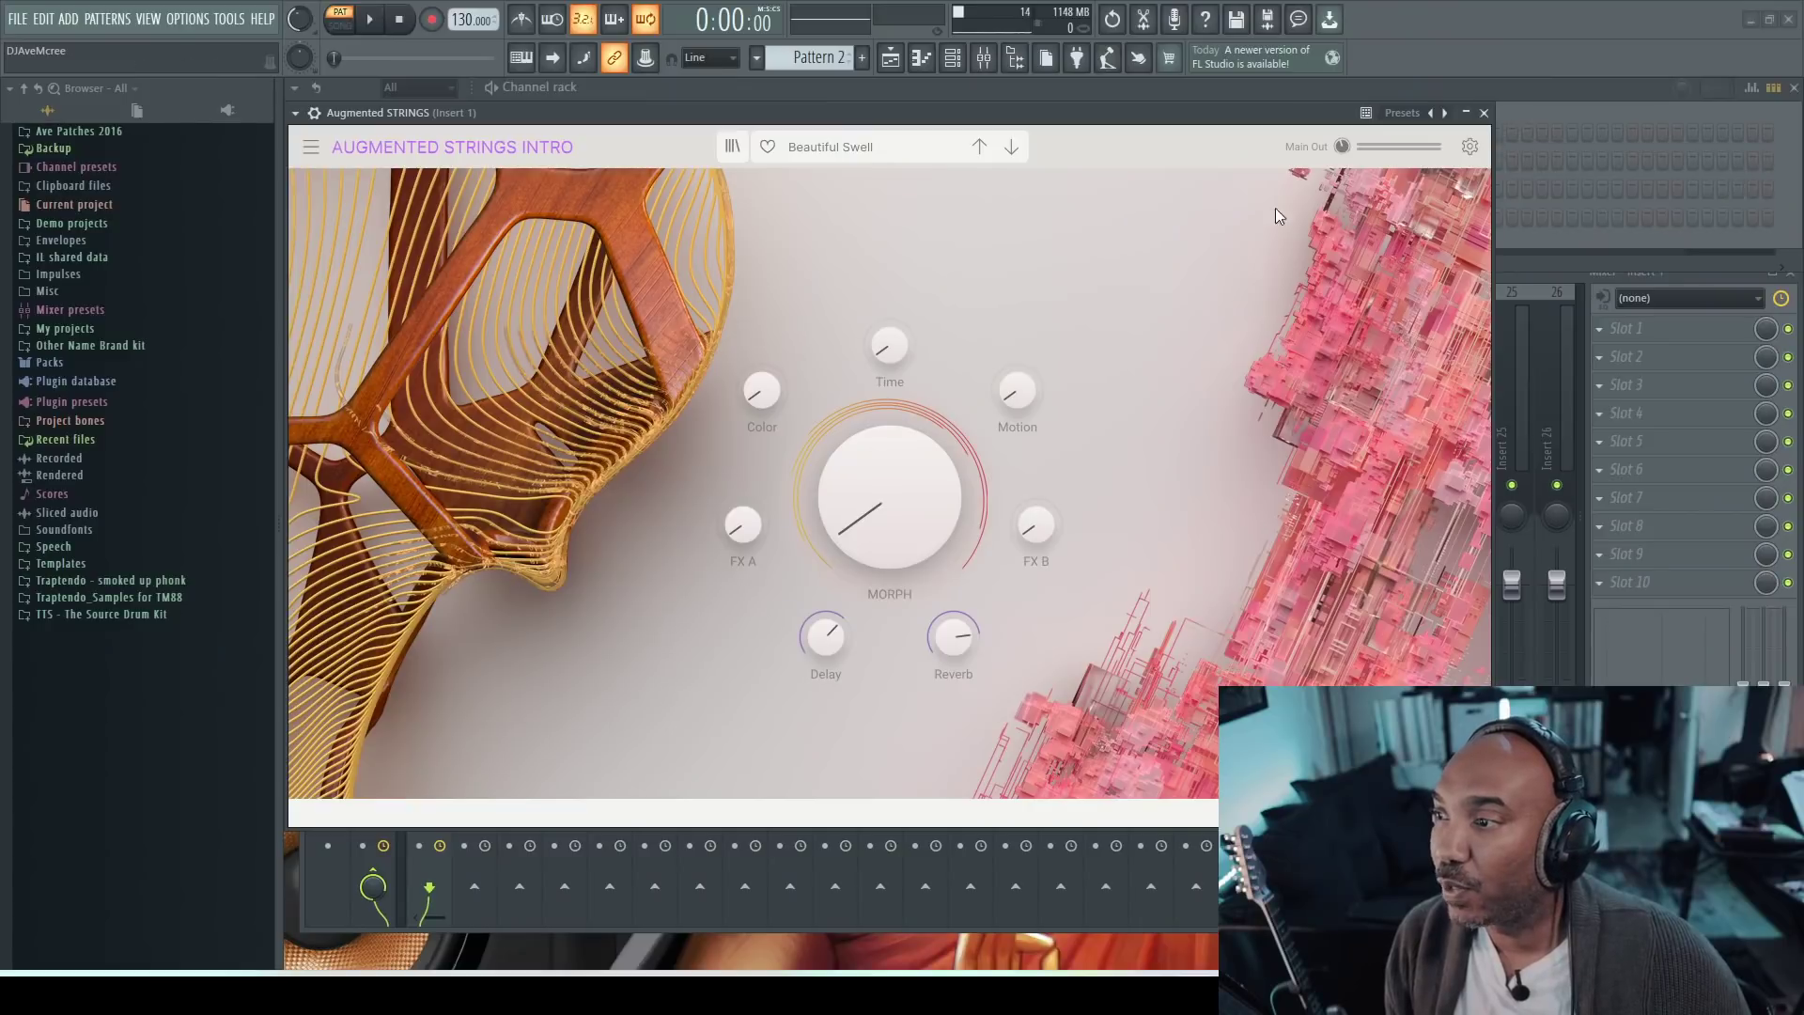
# Step: In FL Studio, open the plugin settings for the Beautiful Swell preset and set Polyphony to Poly 3
pyautogui.click(1470, 147)
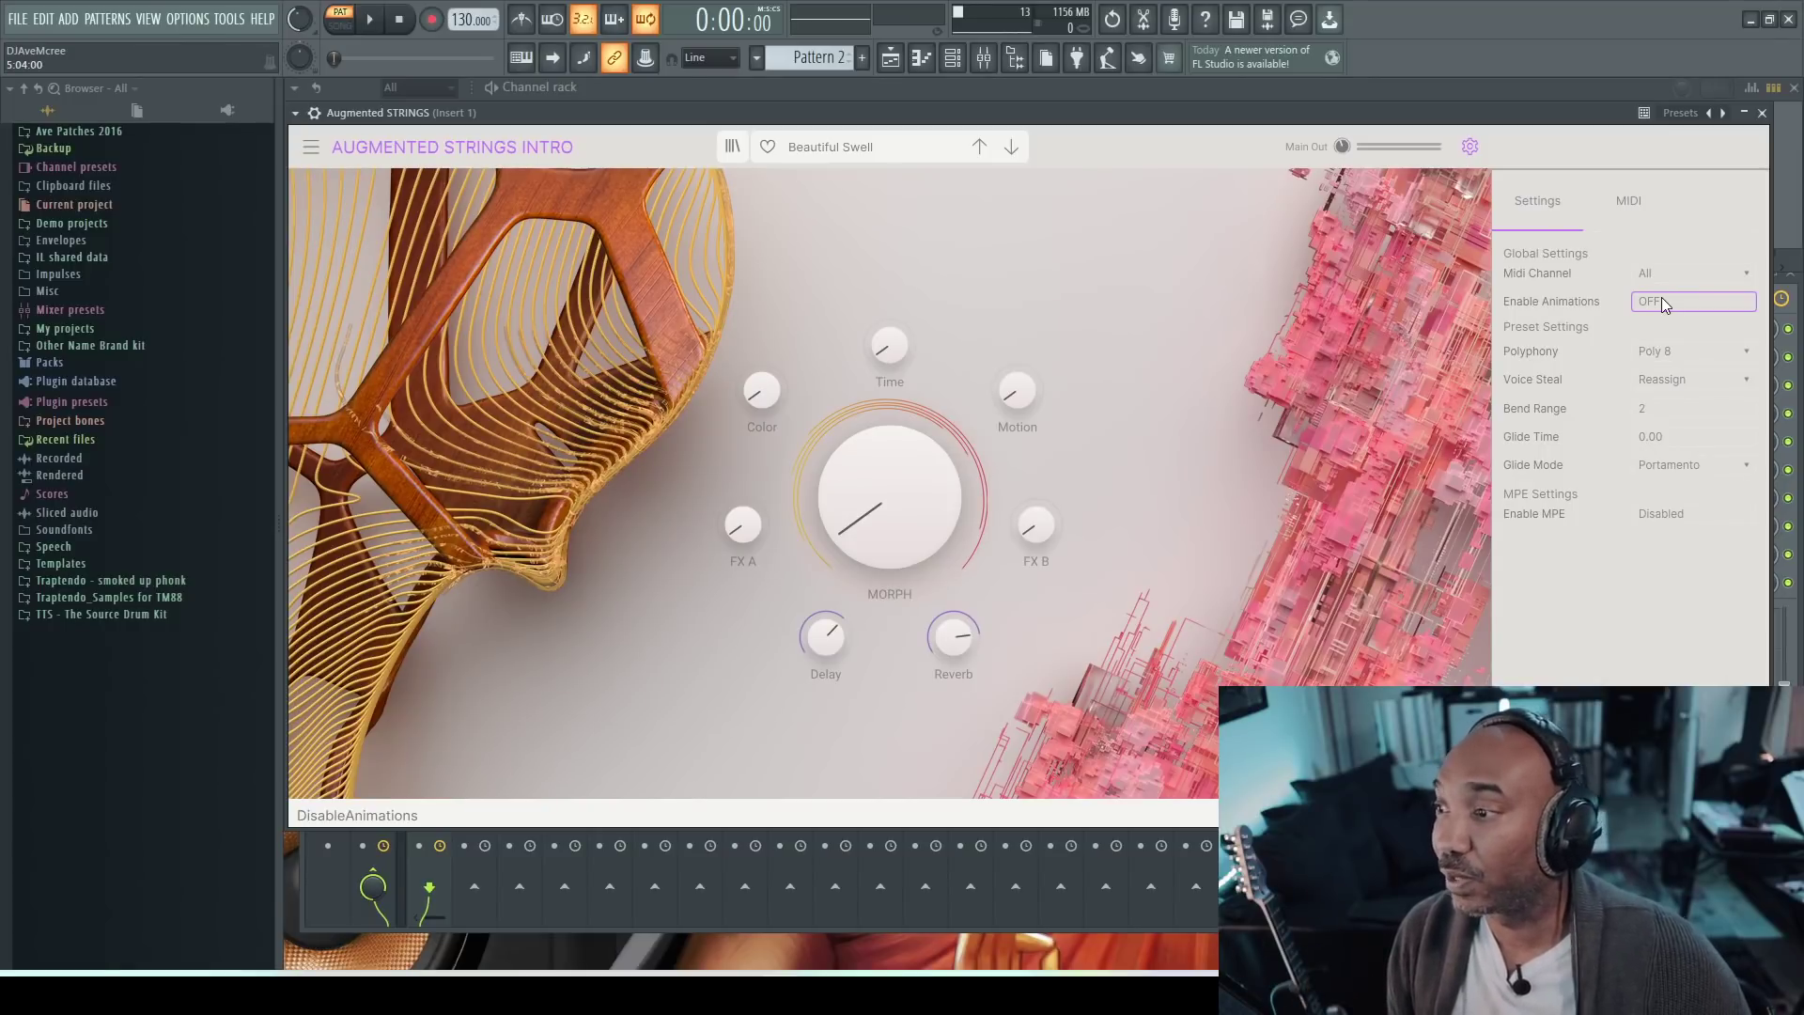
pyautogui.click(1712, 349)
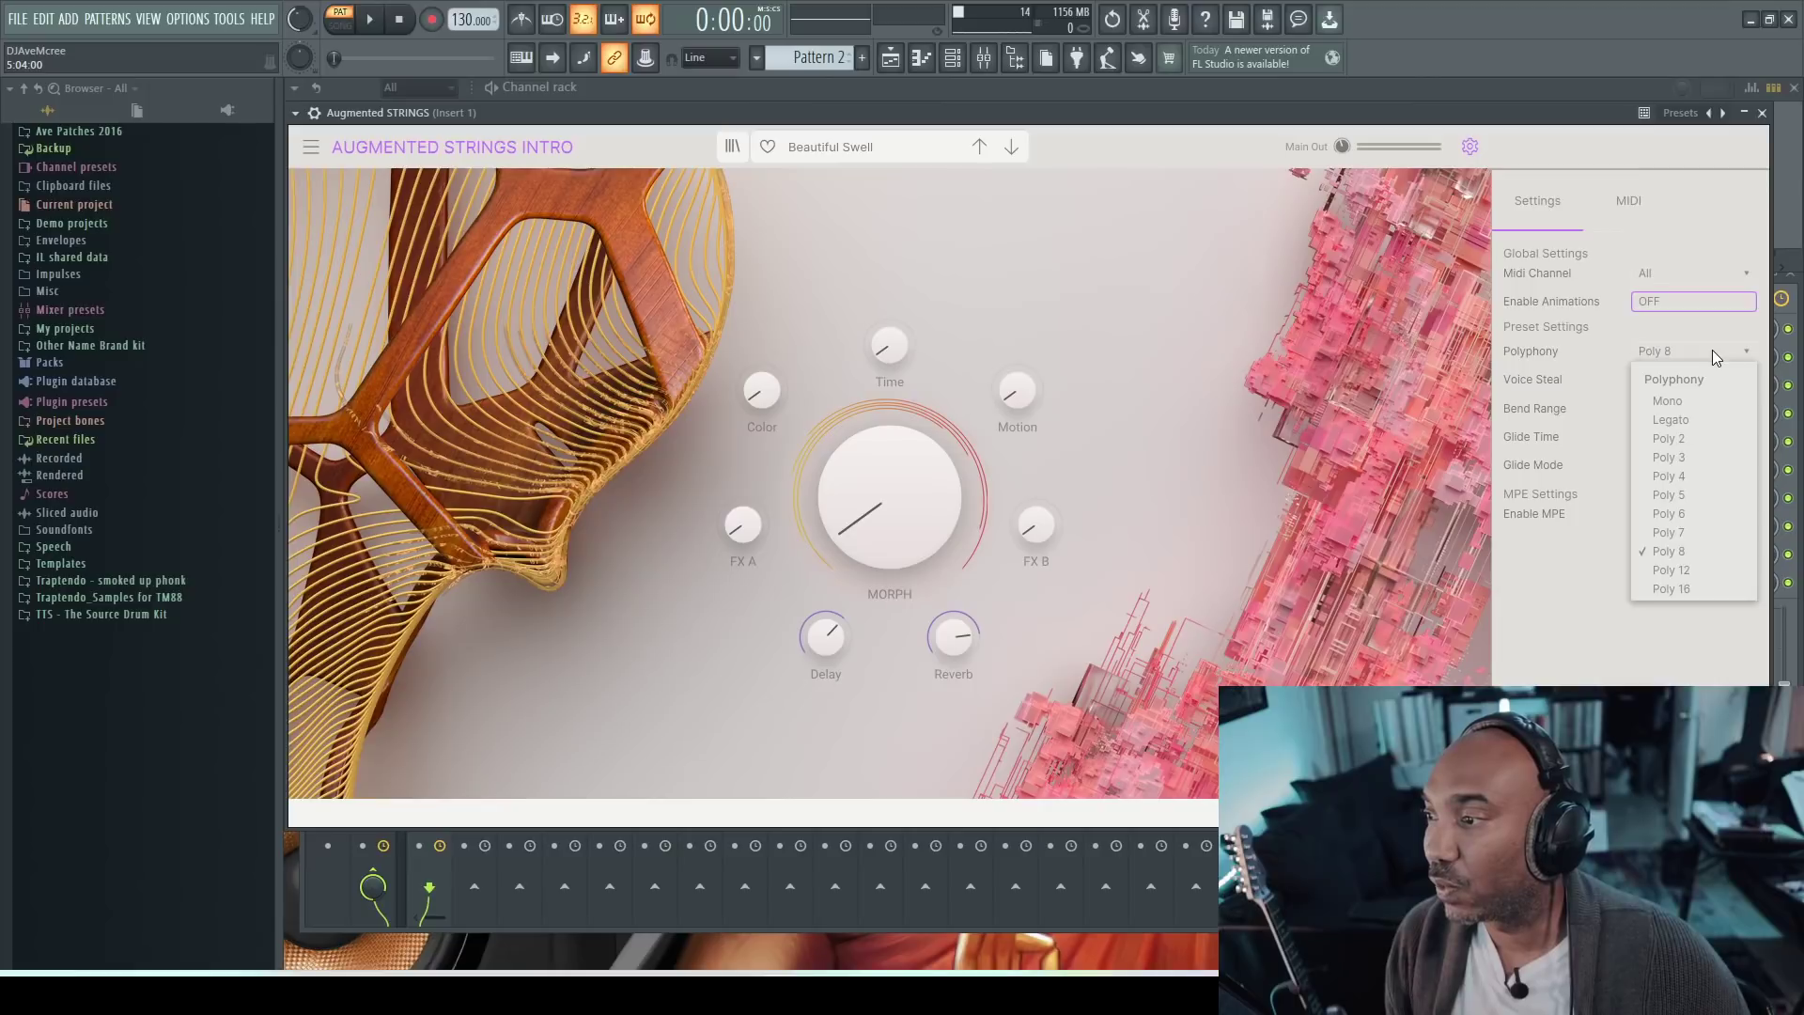
pyautogui.click(1689, 461)
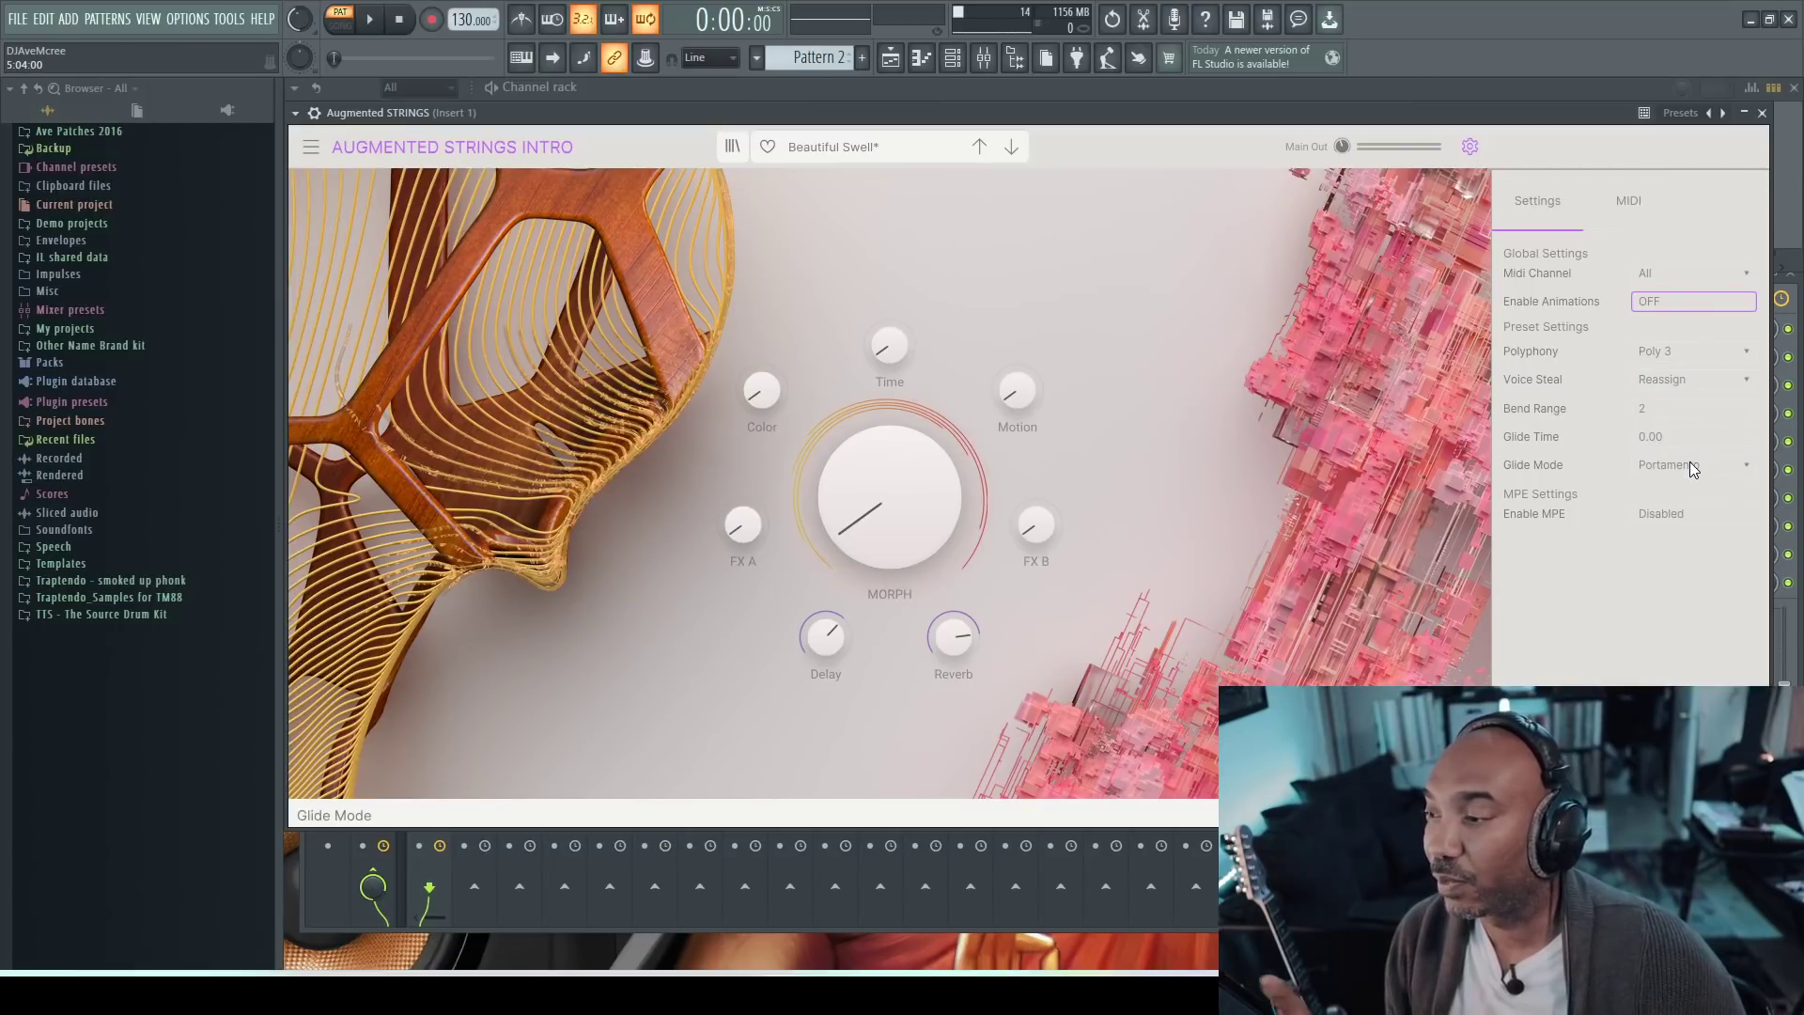